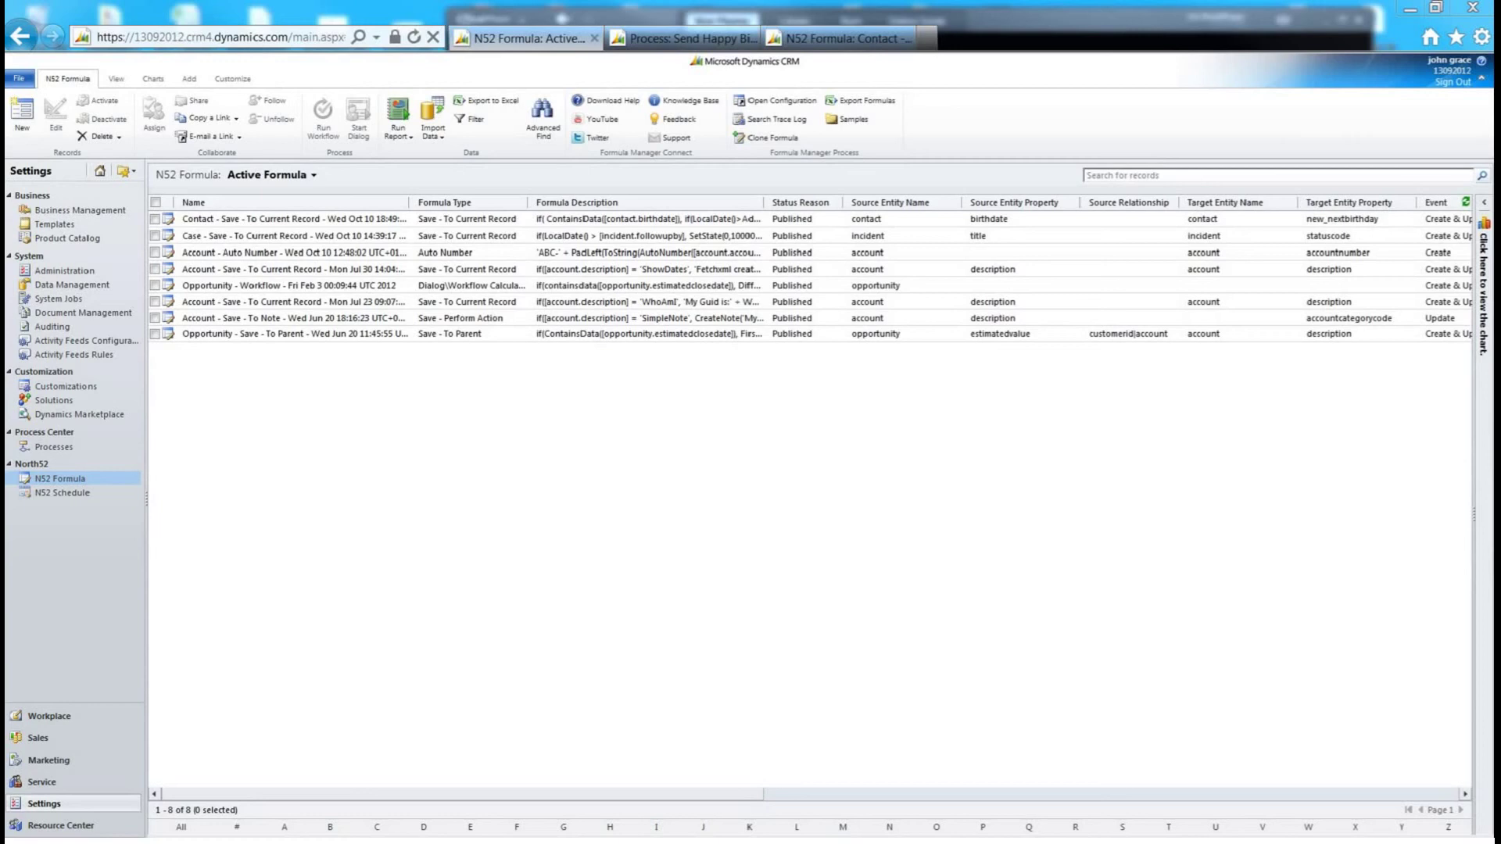
# - Check that the Update Contact step sets Next Birthday to 12 months after Next Birthday
pyautogui.click(670, 43)
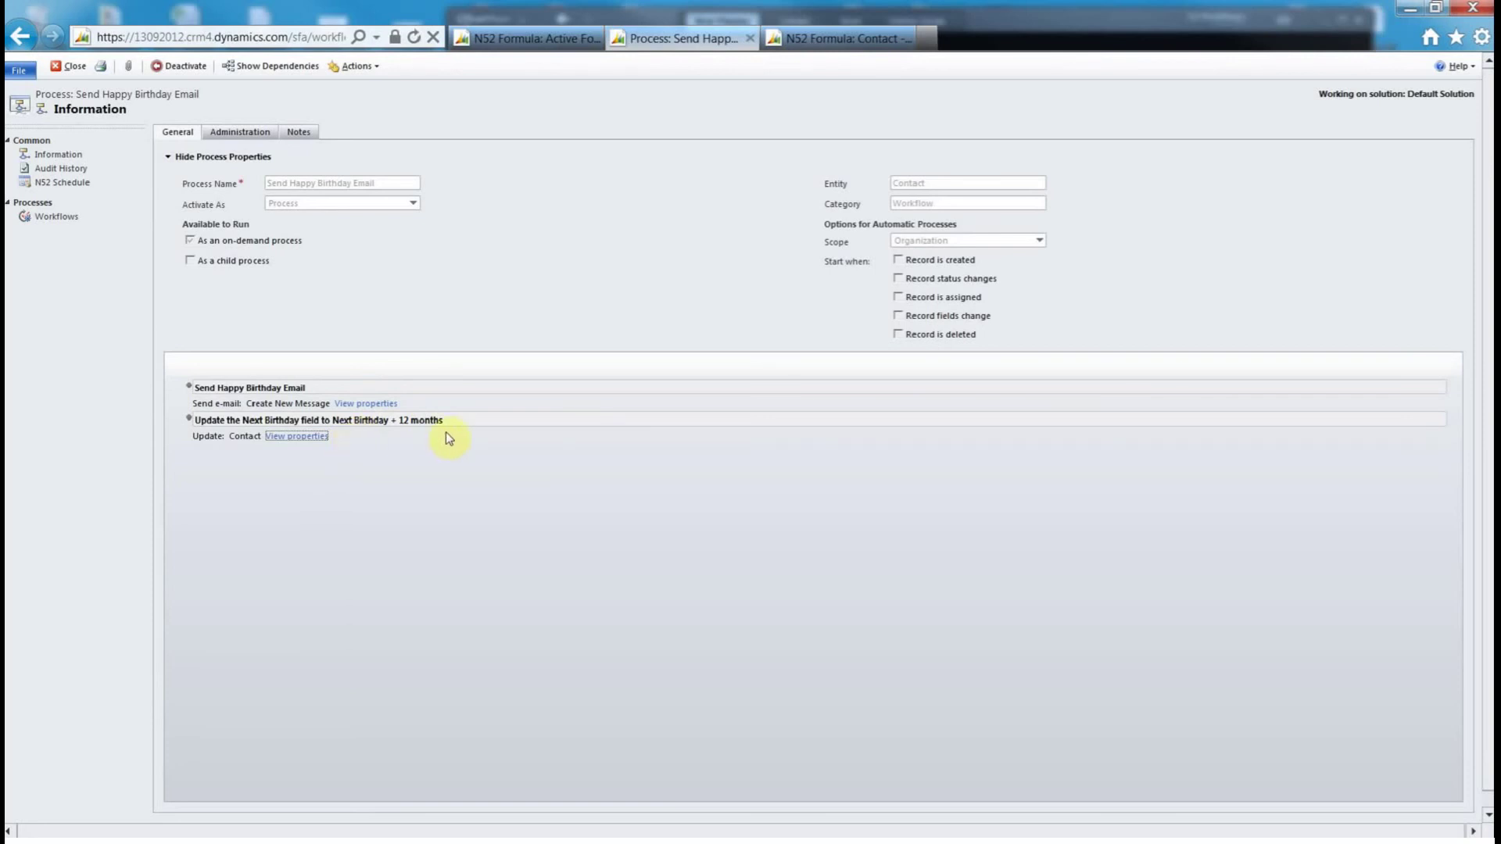
pyautogui.click(285, 436)
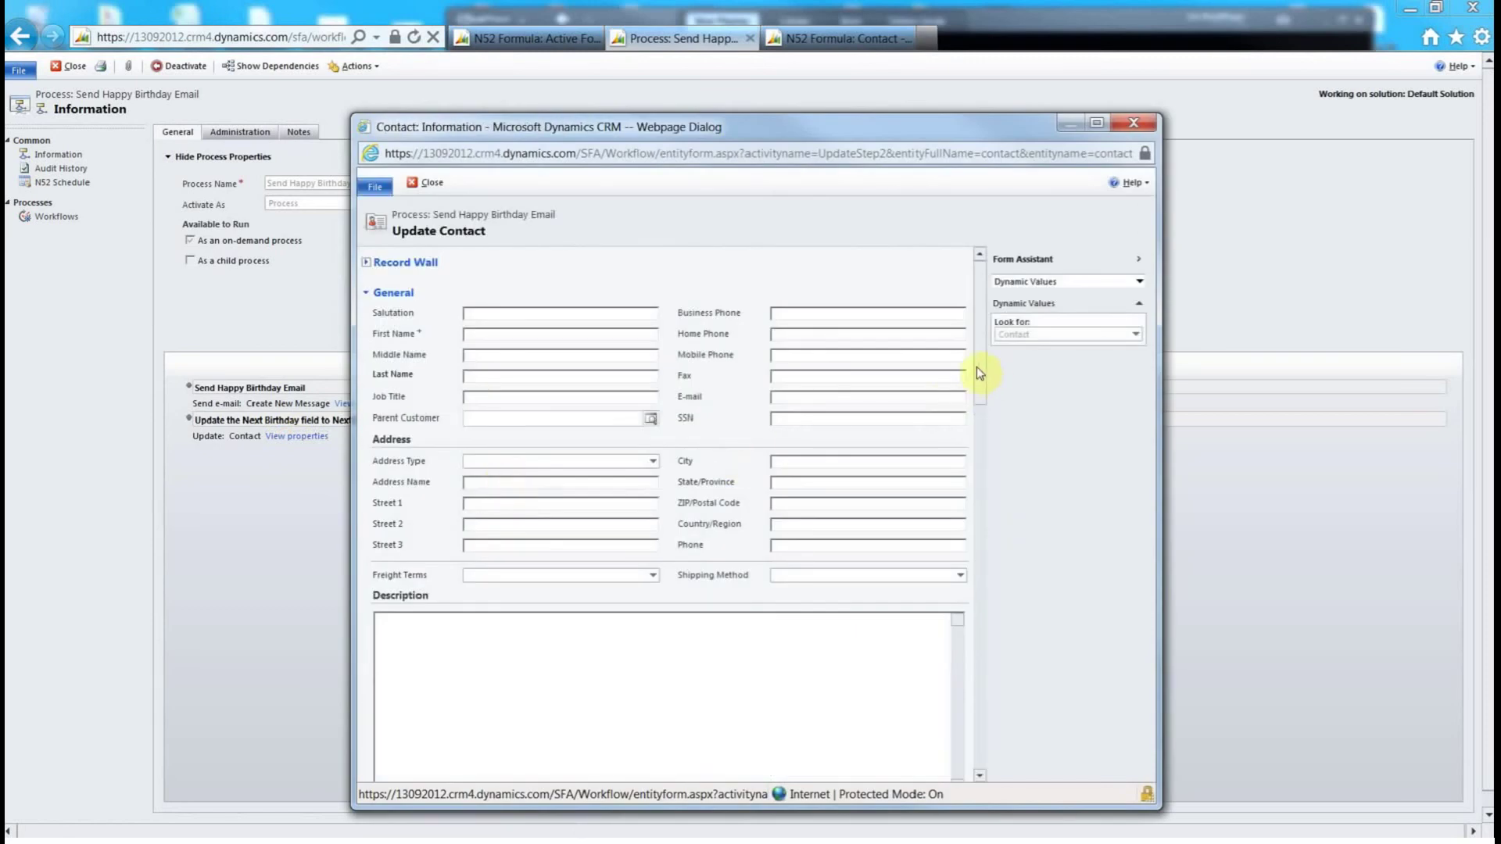
pyautogui.click(976, 365)
pyautogui.moveTo(974, 364); pyautogui.dragTo(980, 496)
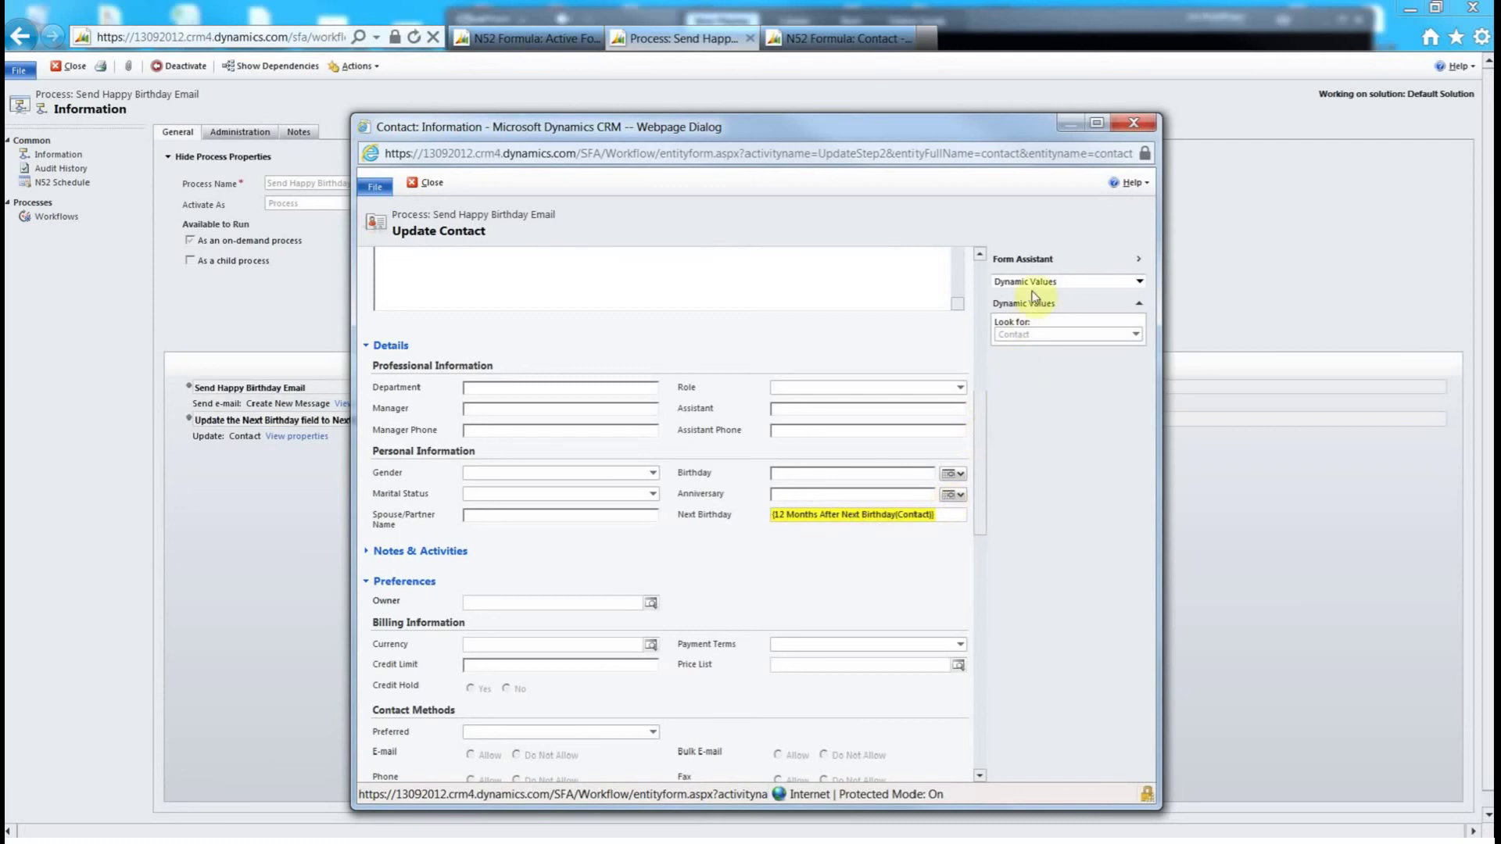
pyautogui.click(1133, 126)
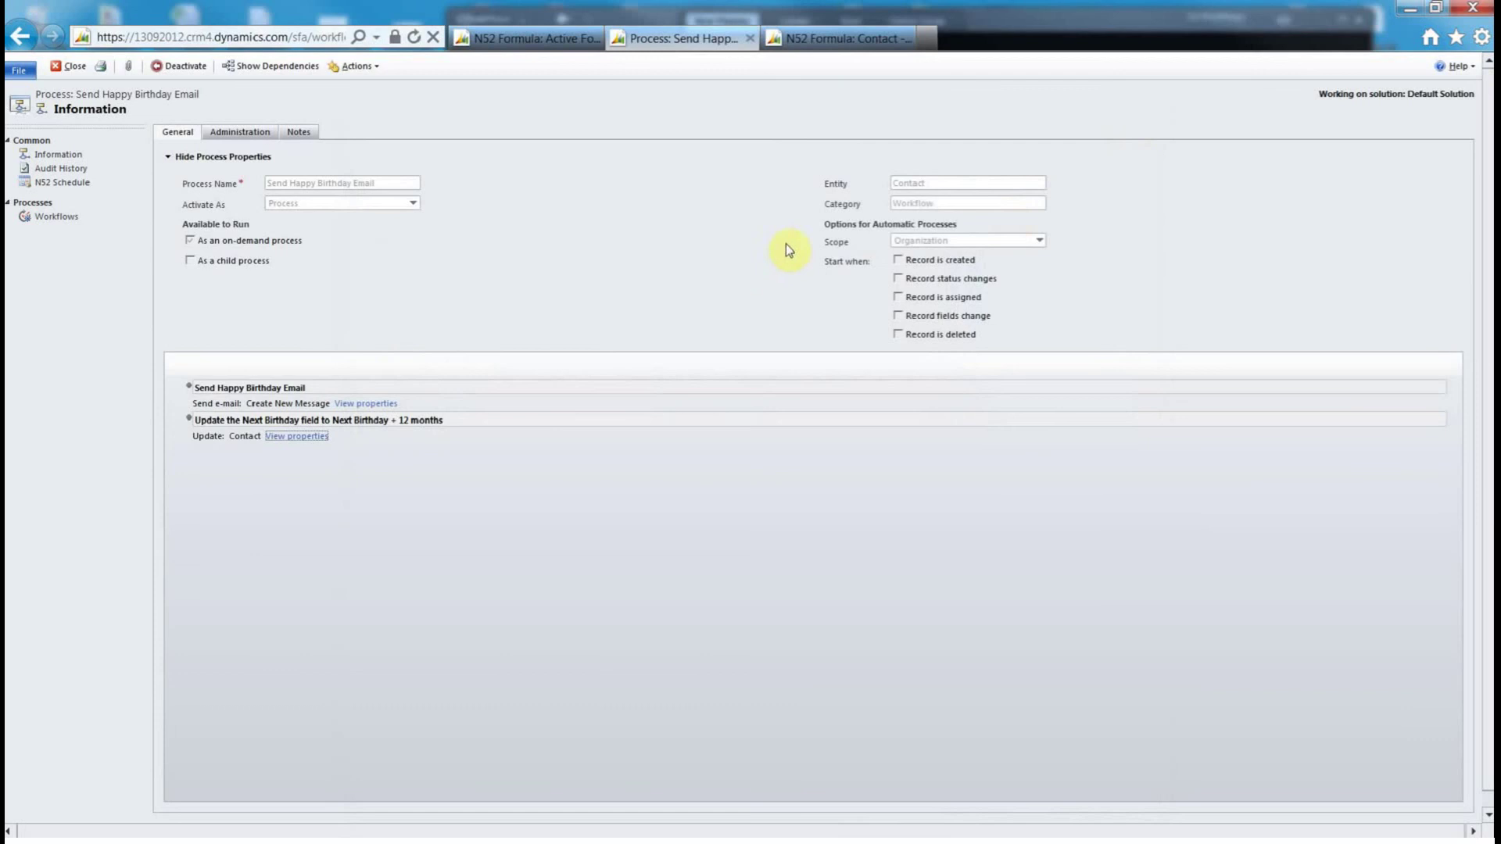
pyautogui.click(827, 38)
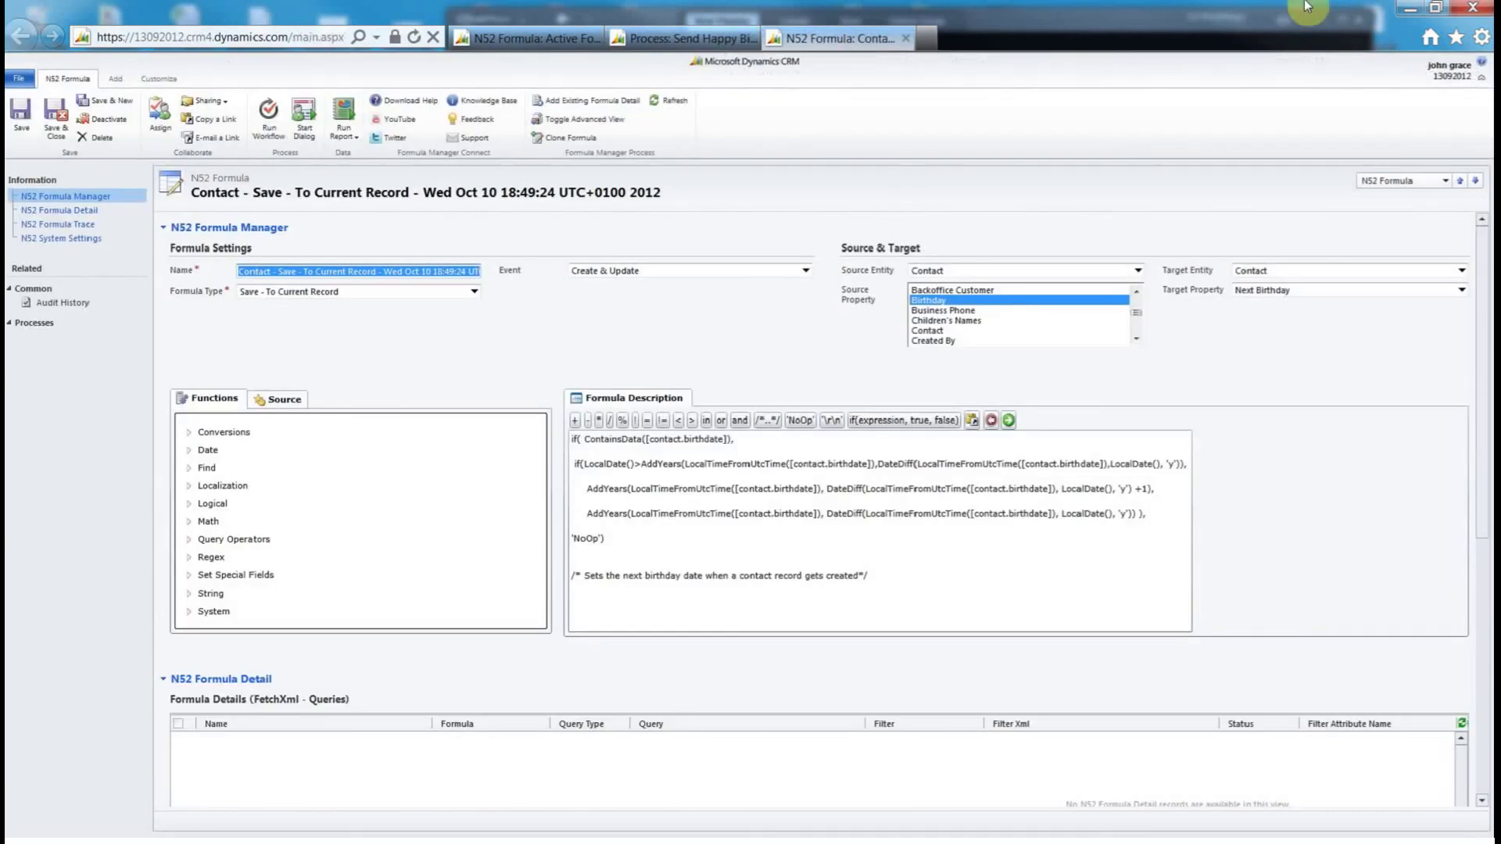
pyautogui.click(753, 439)
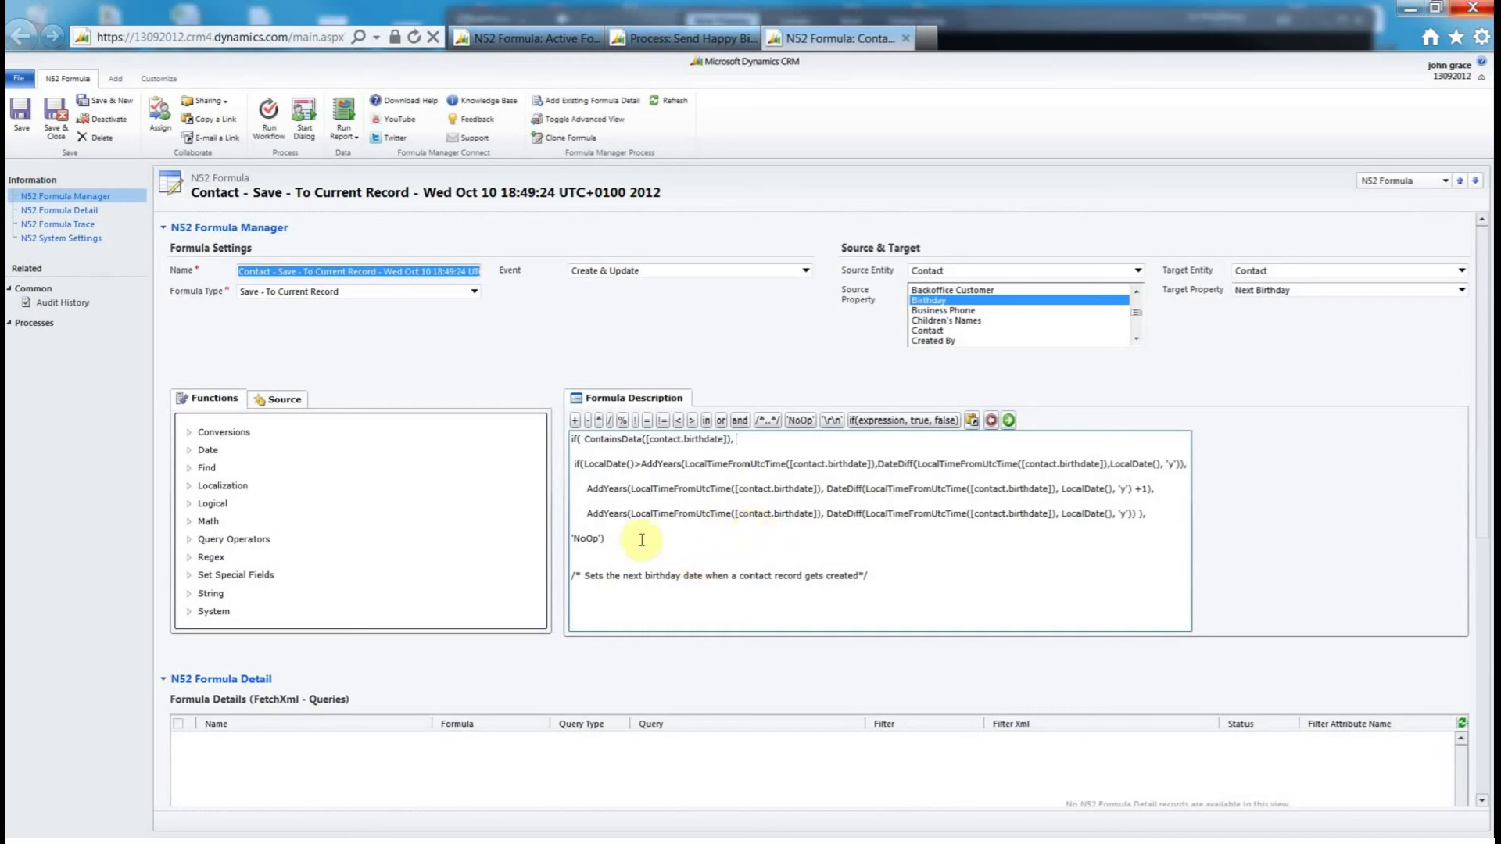
# - Start a new contact record and enter the contact's first and last name
pyautogui.click(19, 78)
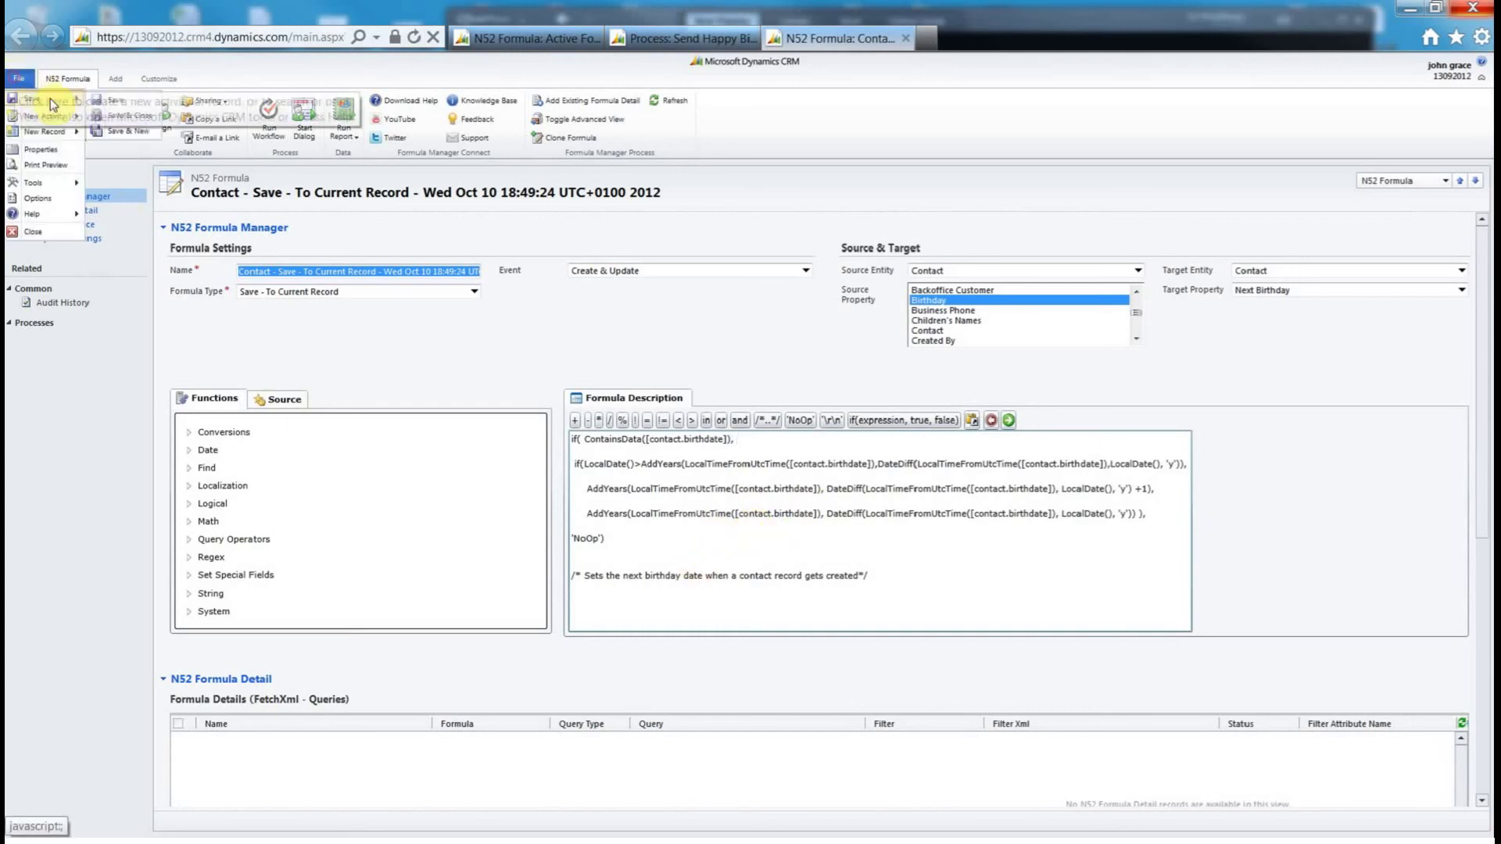
pyautogui.moveTo(45, 119)
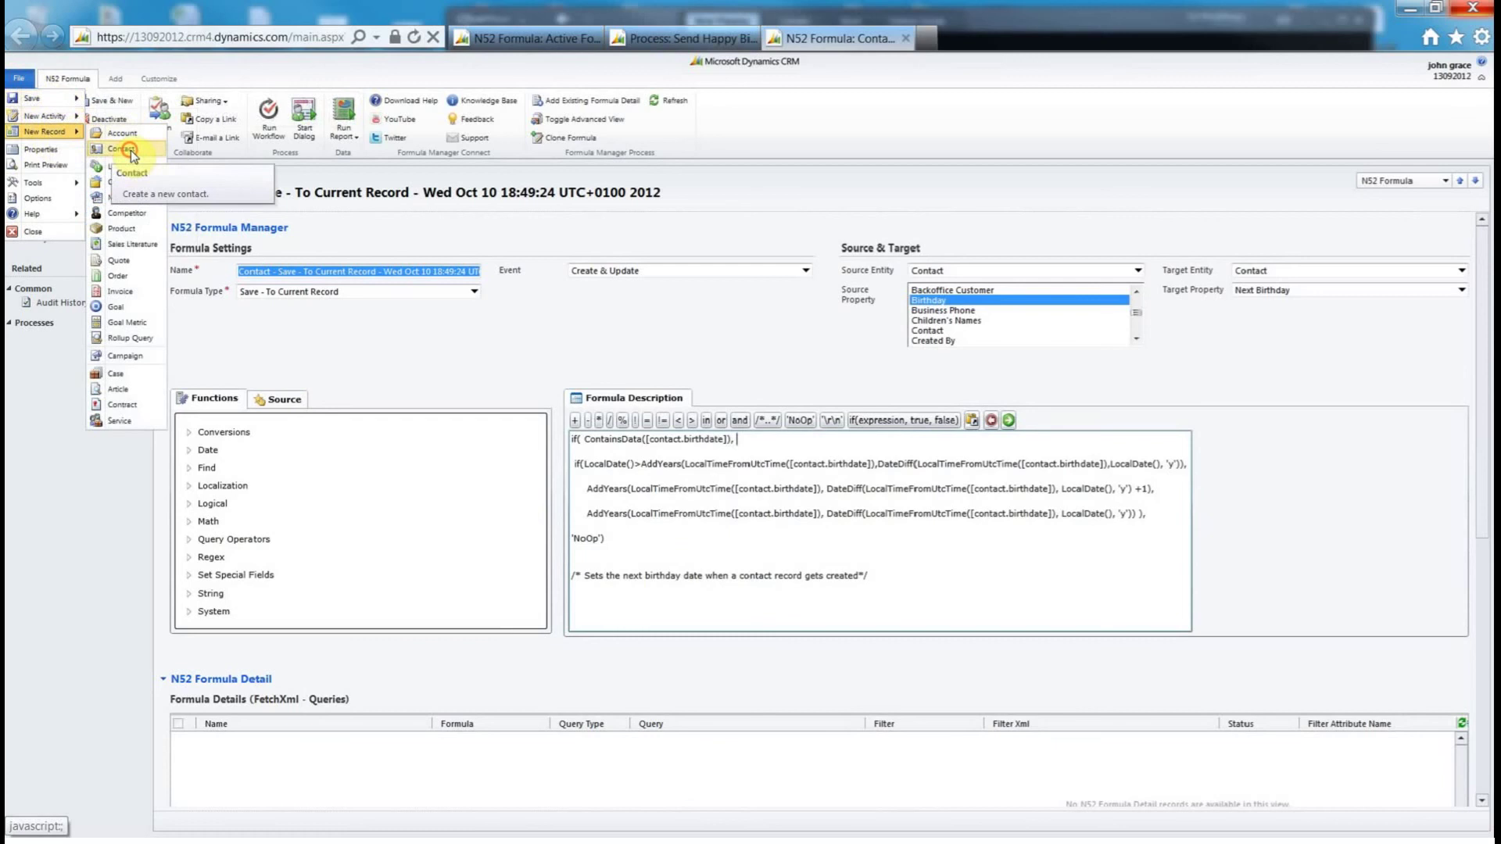
pyautogui.click(125, 140)
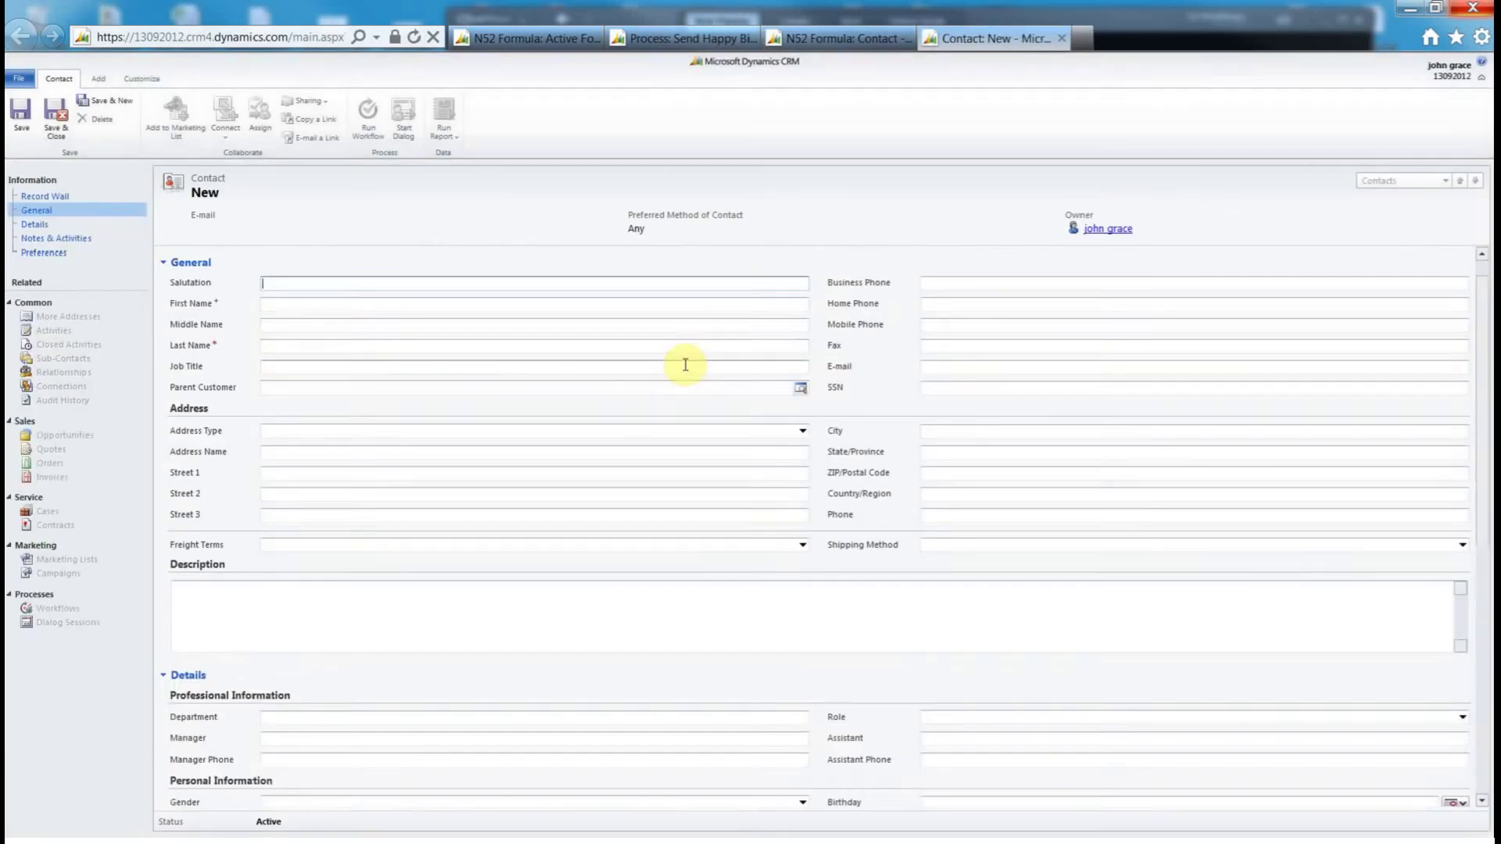
pyautogui.click(304, 307)
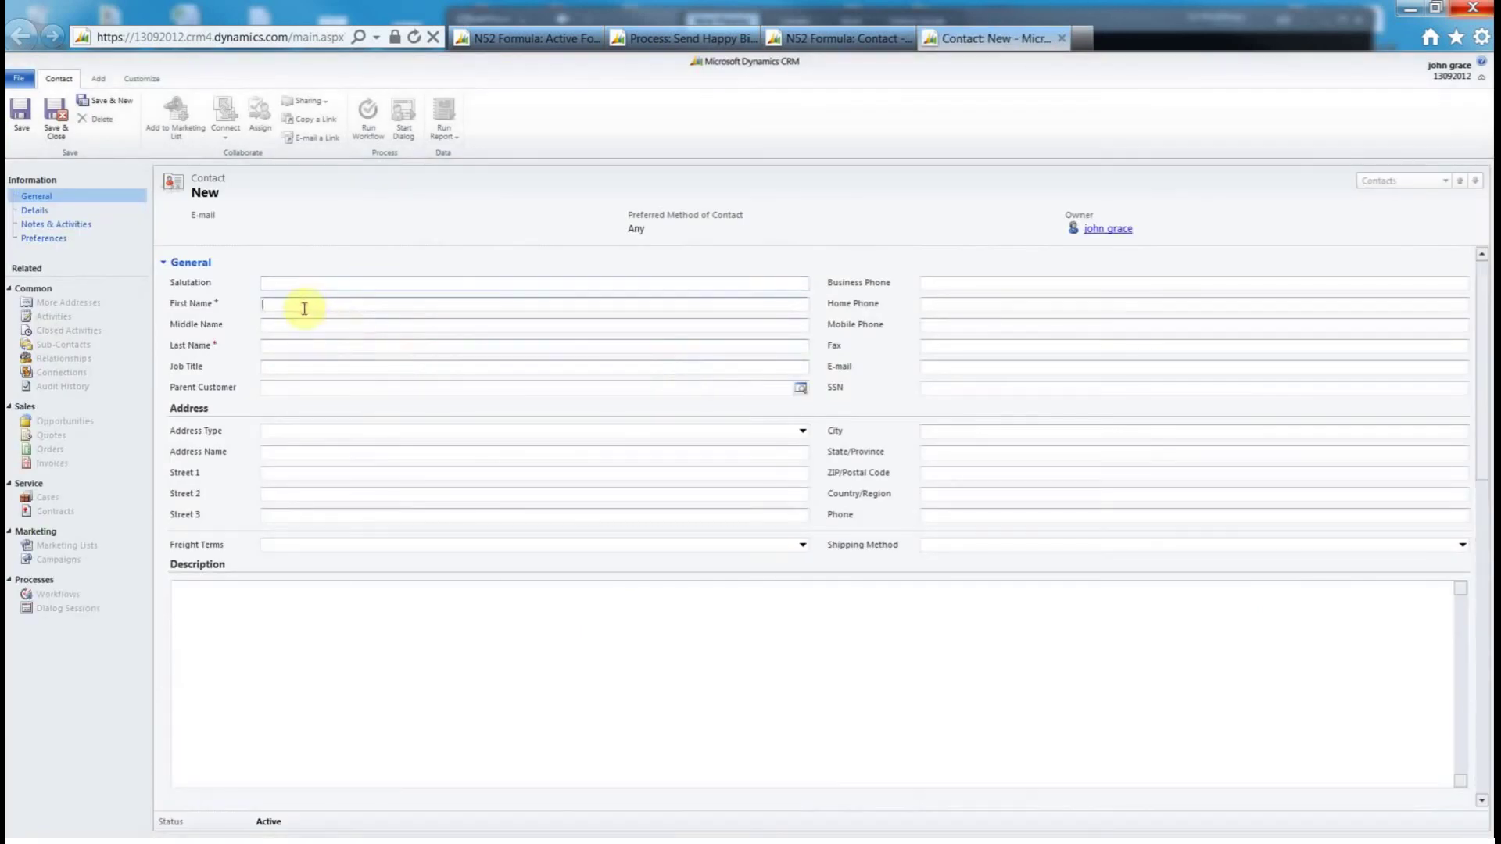
pyautogui.press('Tab')
pyautogui.press('Tab')
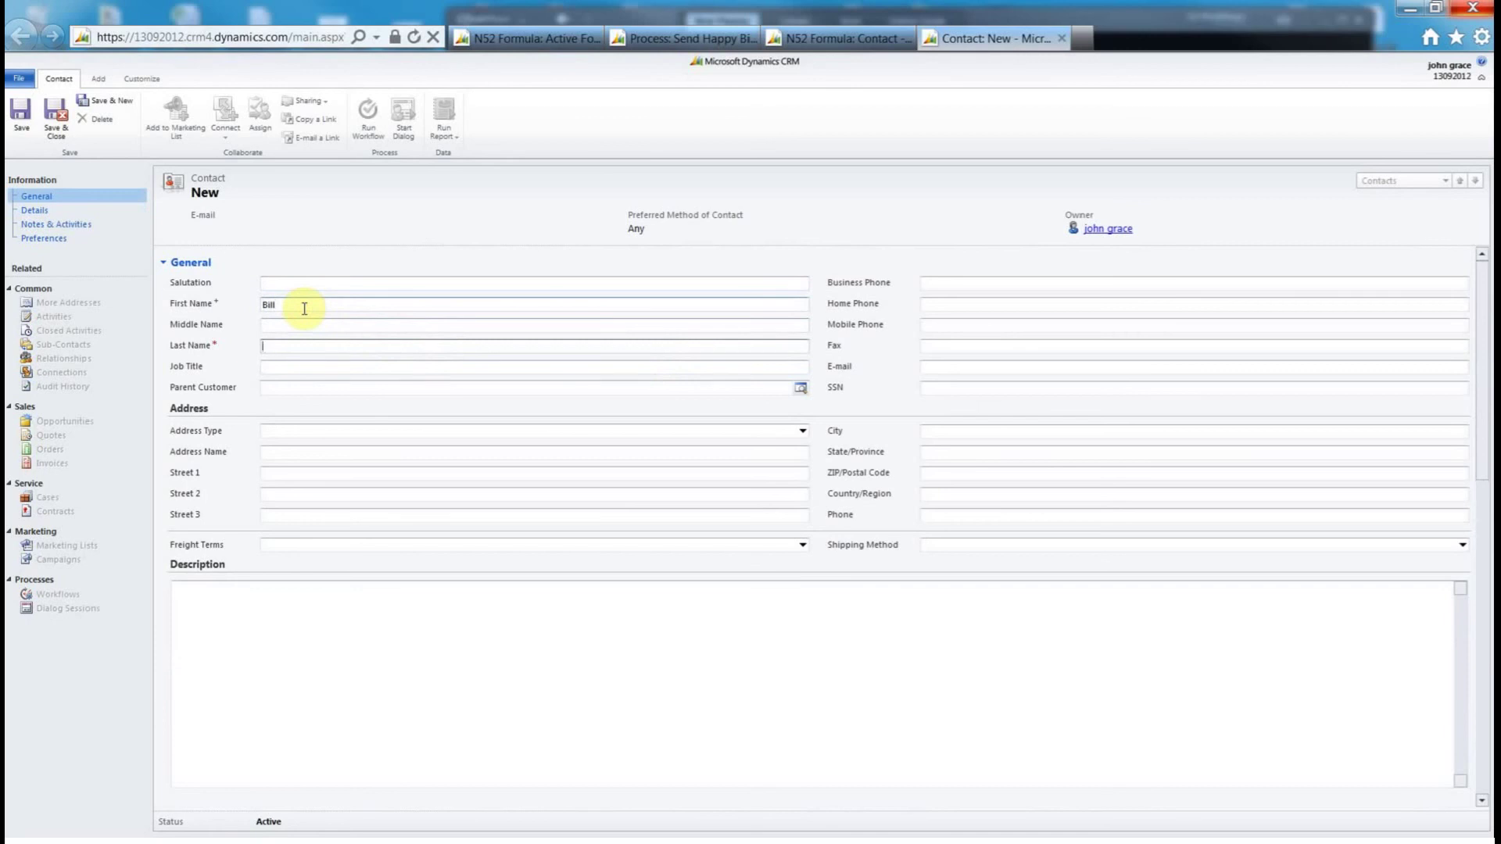
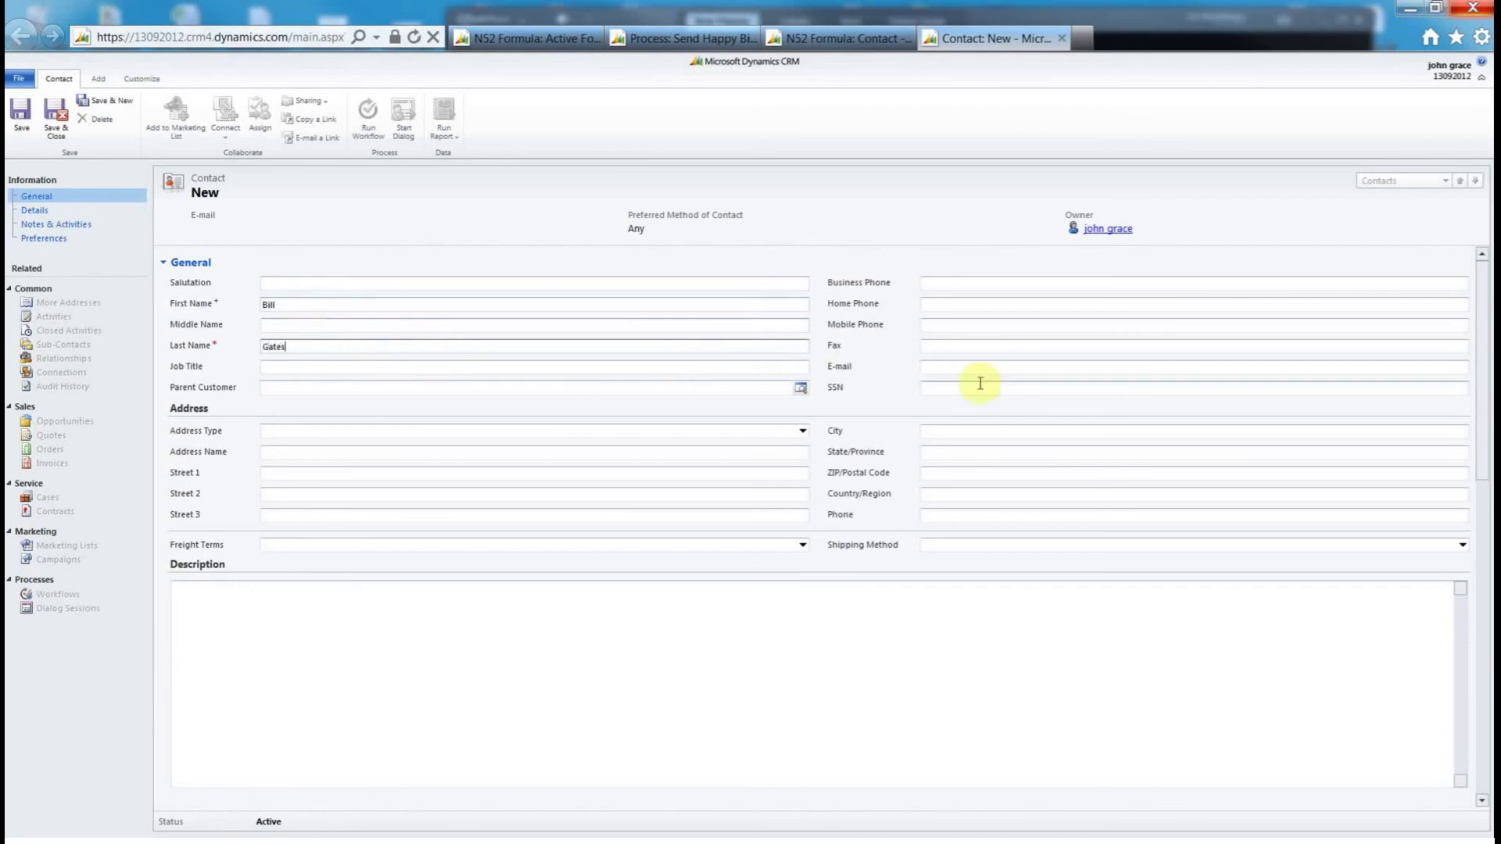
# - Add the contact's e-mail and birthday 10/10/1962, save, and confirm Next Birthday is 10/10/2012
pyautogui.click(950, 368)
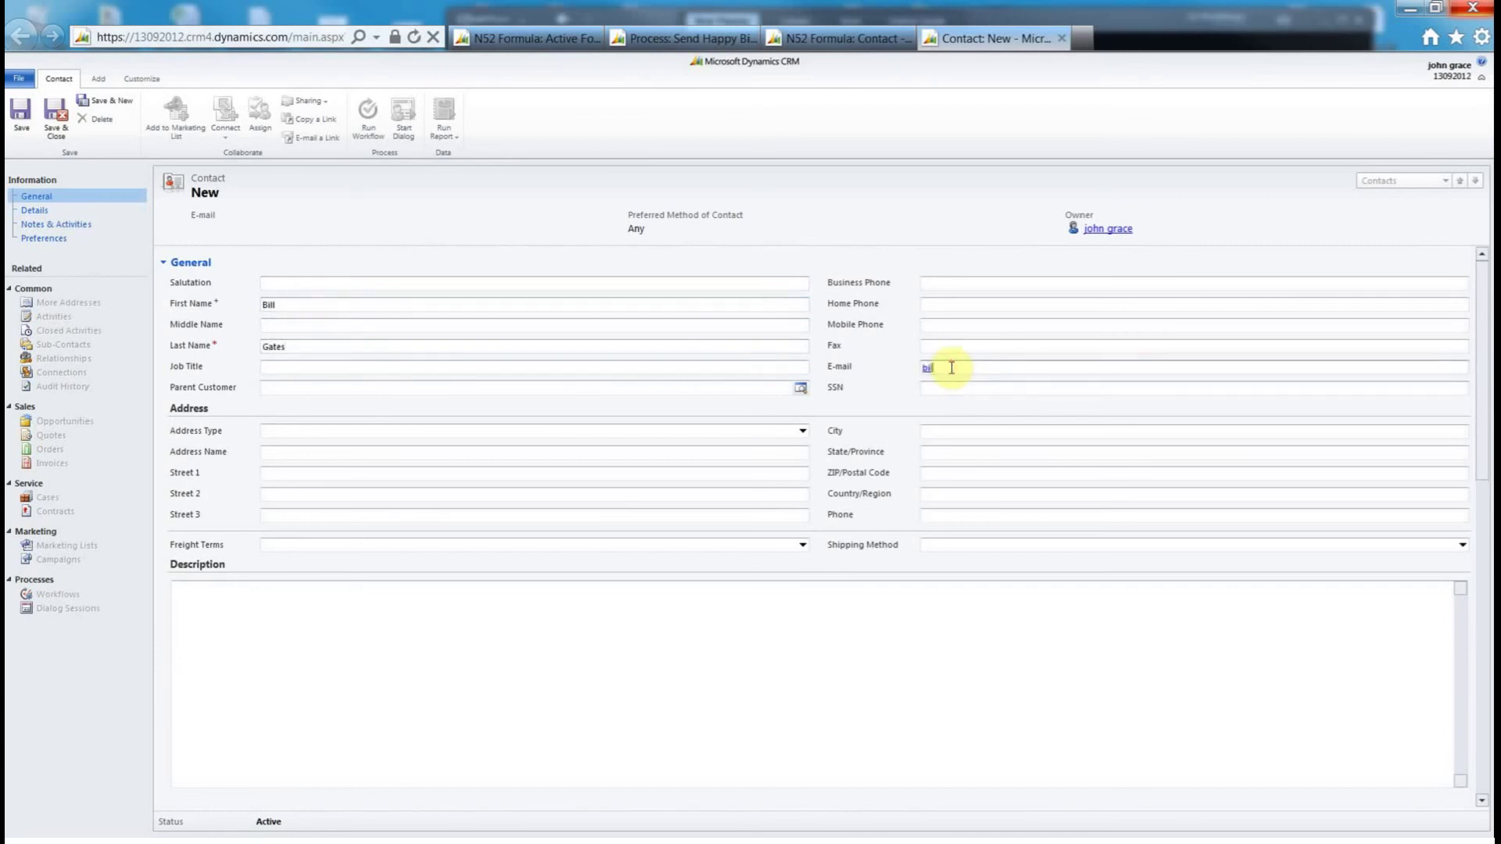
pyautogui.click(949, 412)
pyautogui.scroll(-5, 999, 537)
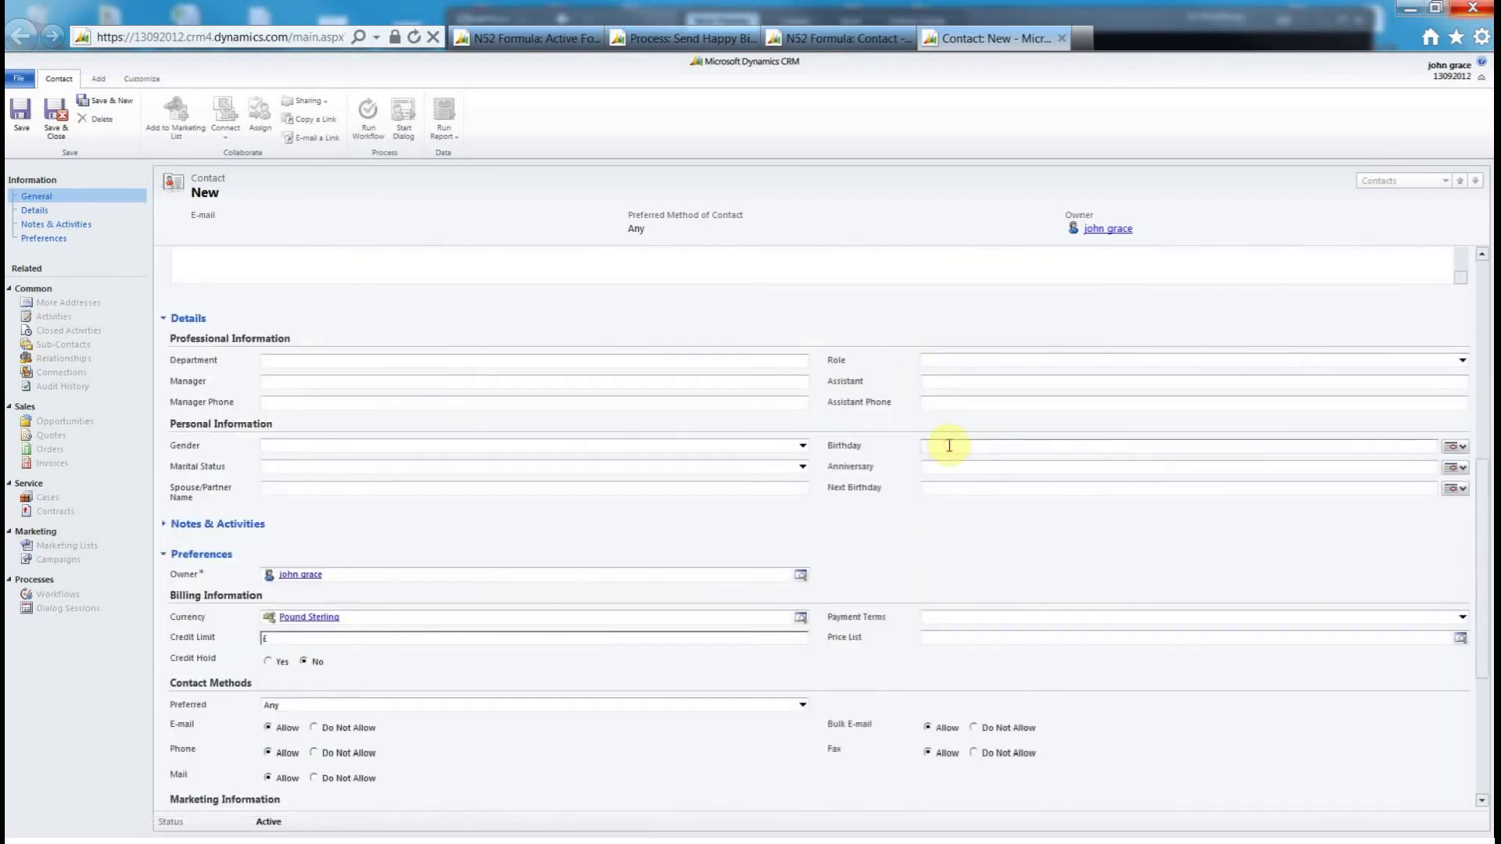
pyautogui.write('10/10/1962')
pyautogui.click(21, 112)
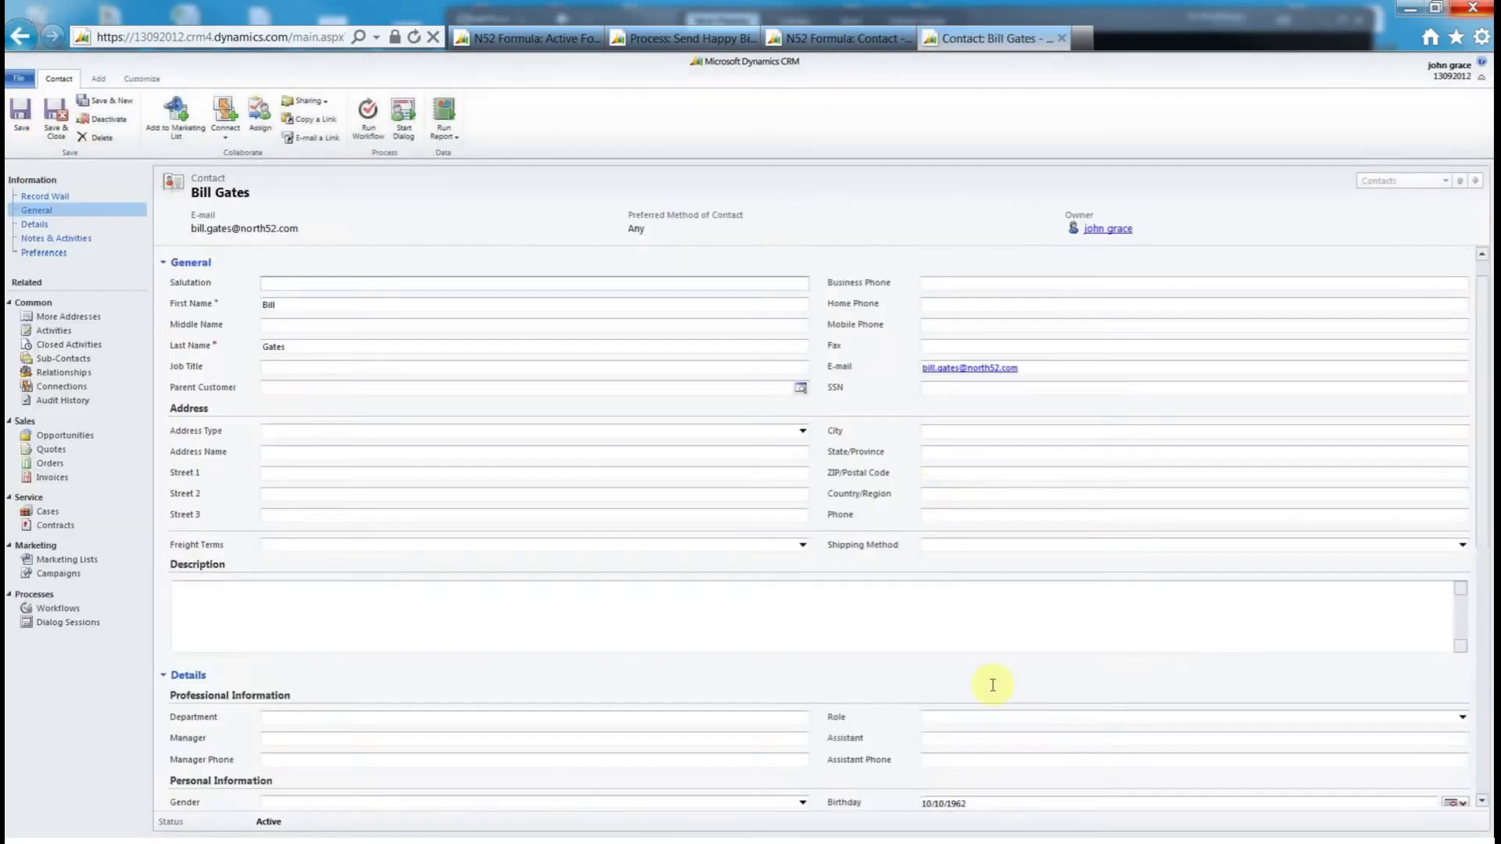
pyautogui.scroll(-3, 995, 687)
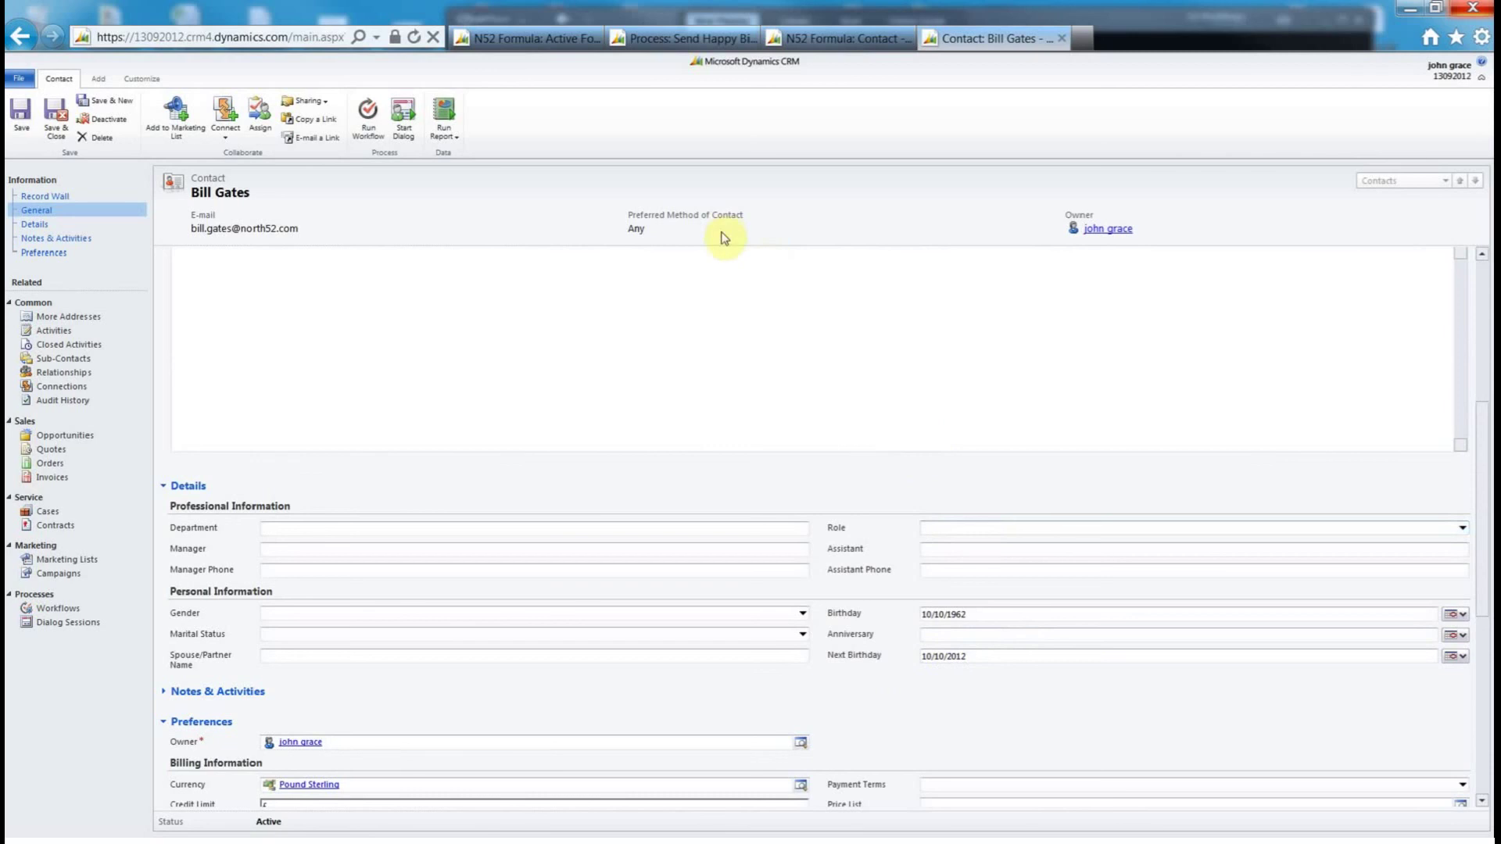
# - Create a new N52 schedule named 'Send Birthday Email' that runs daily
pyautogui.click(536, 39)
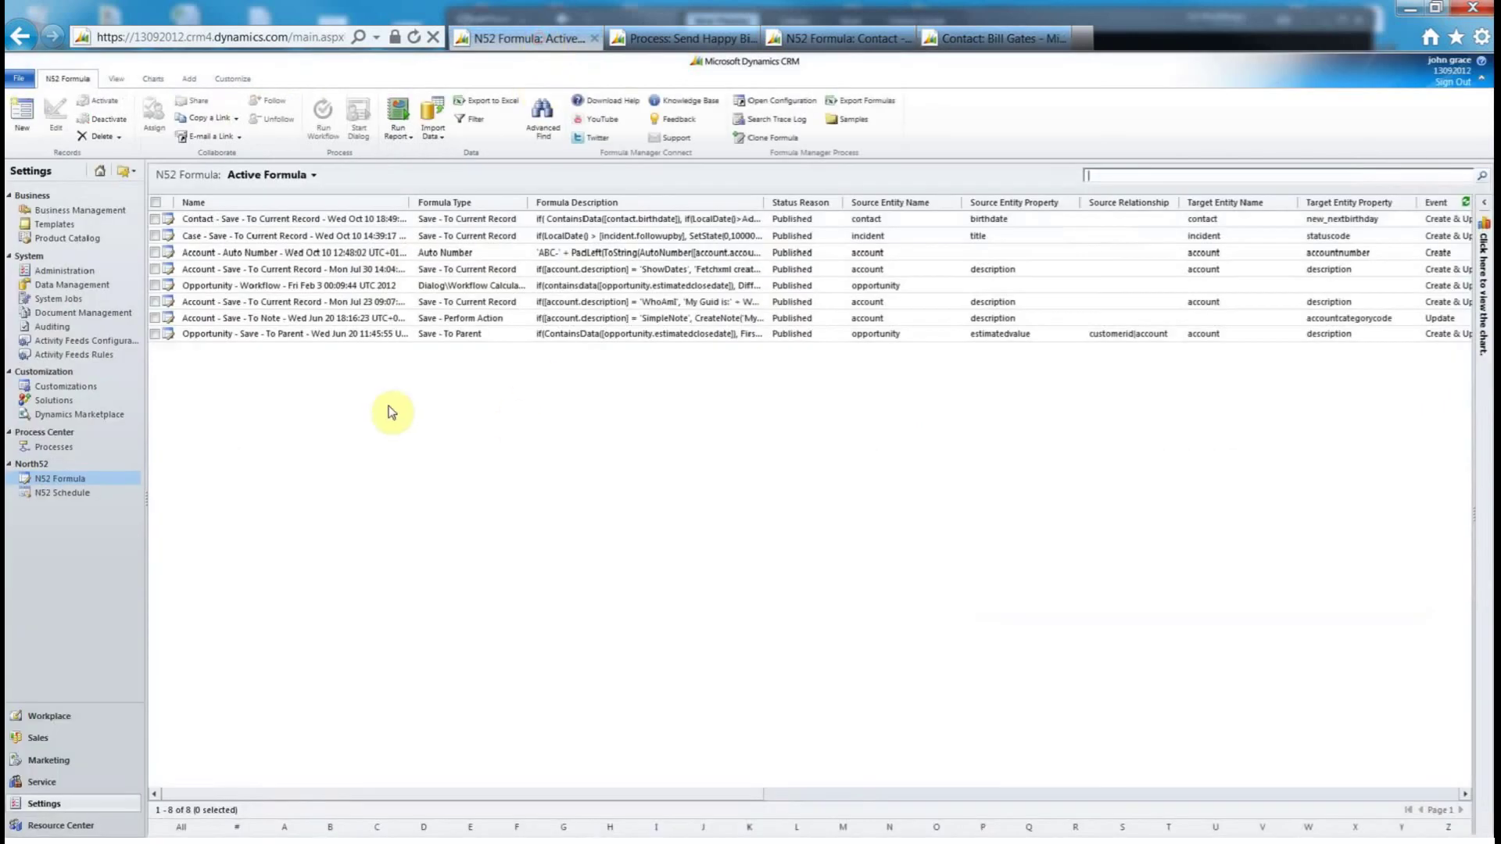
pyautogui.click(62, 493)
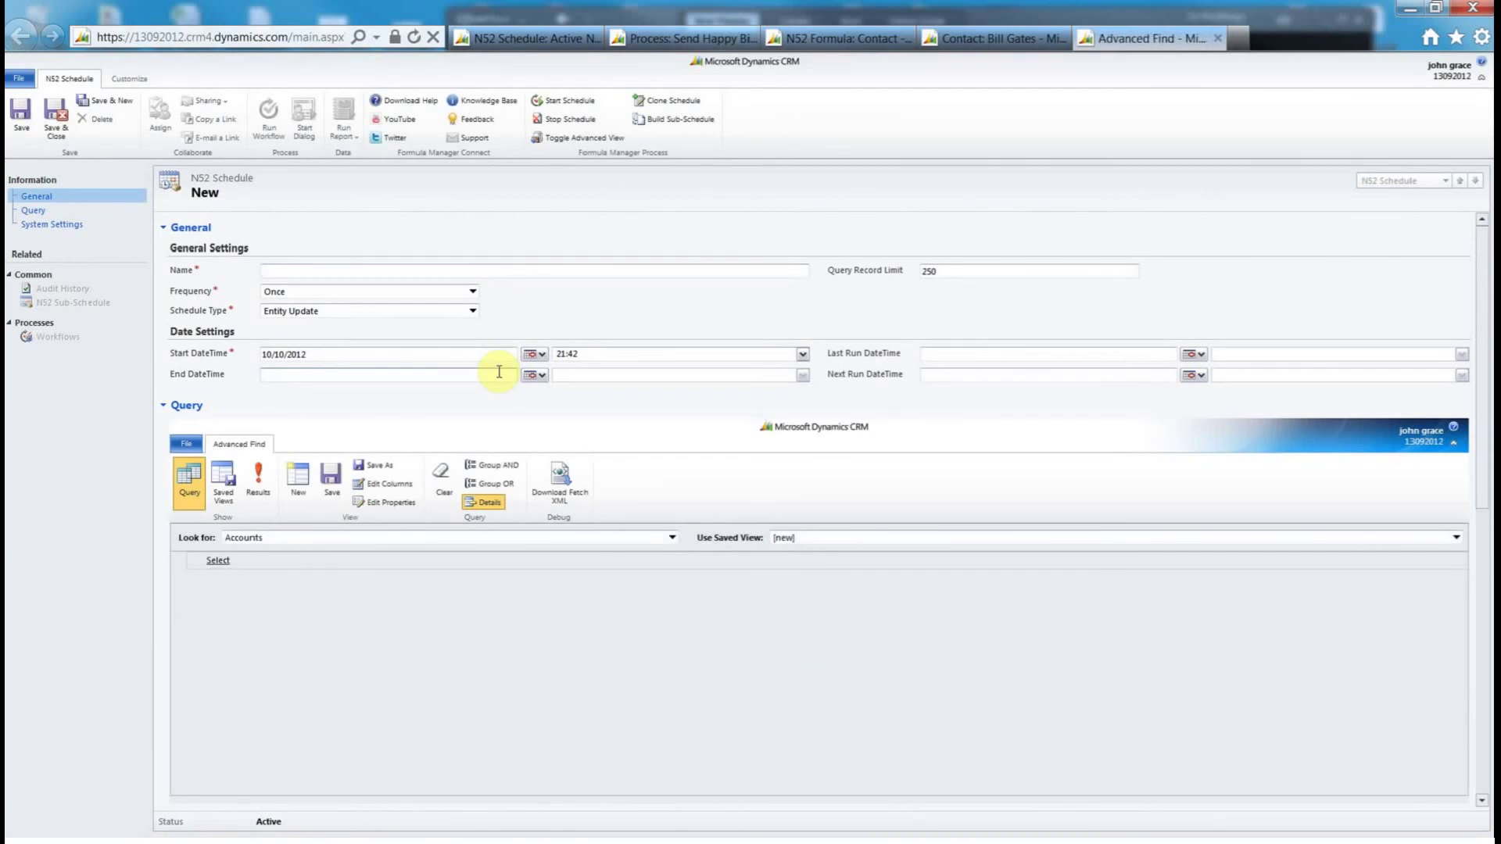
pyautogui.click(384, 271)
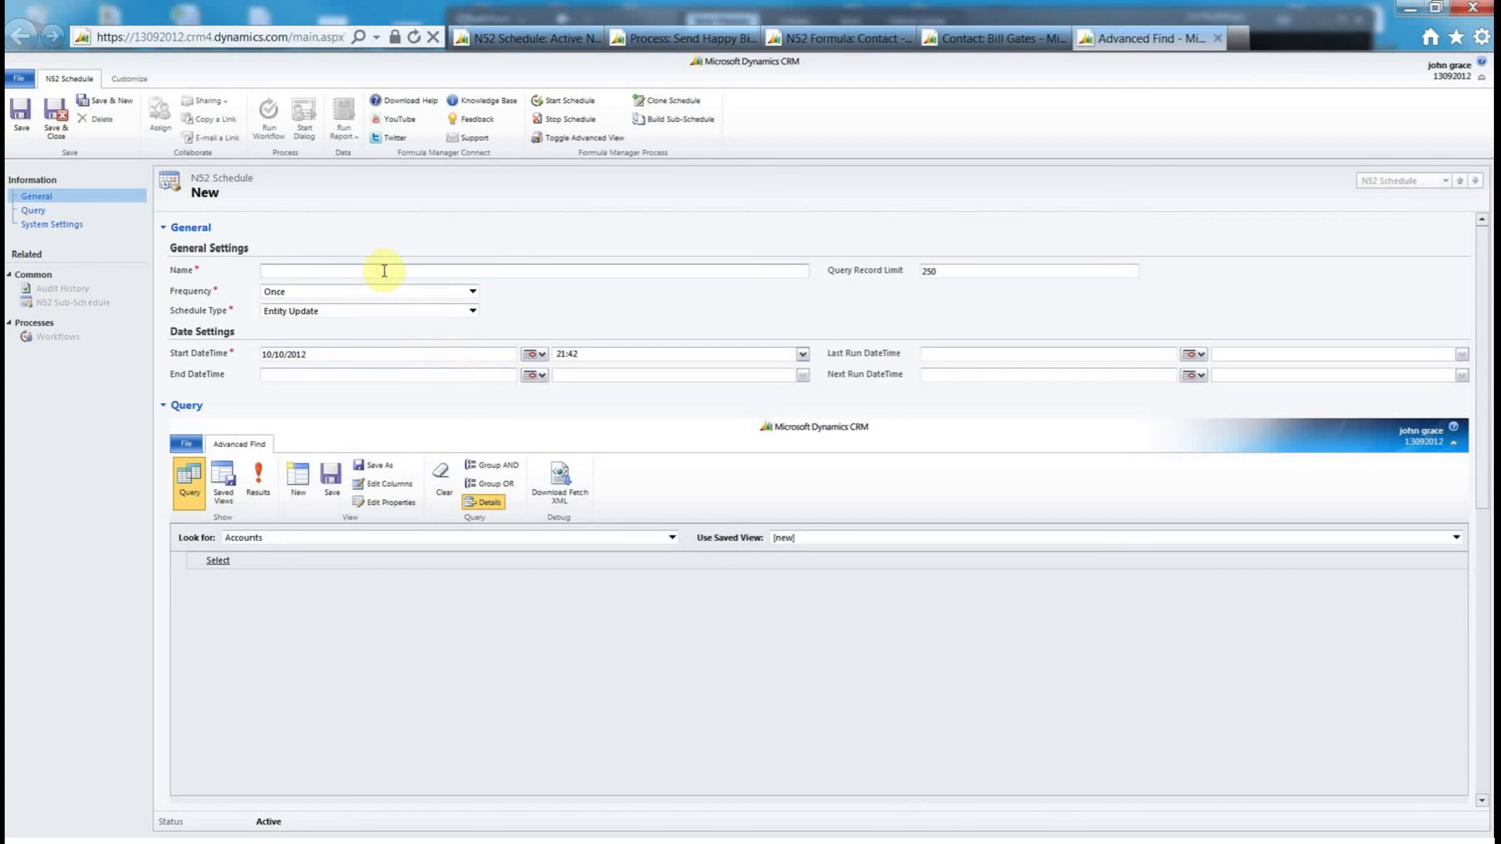
pyautogui.write('Send Birthday Email')
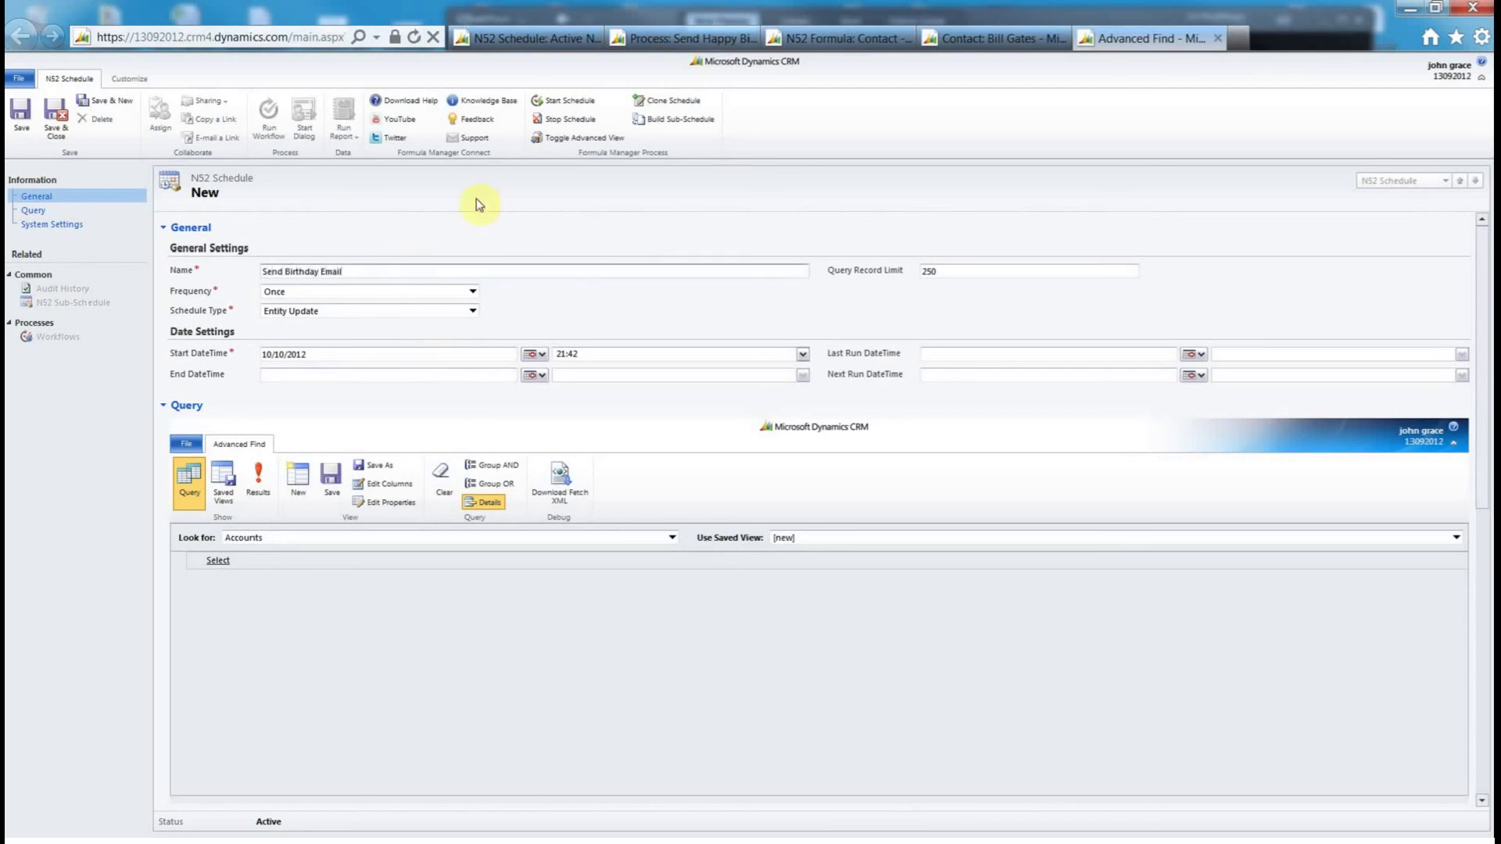
pyautogui.click(473, 292)
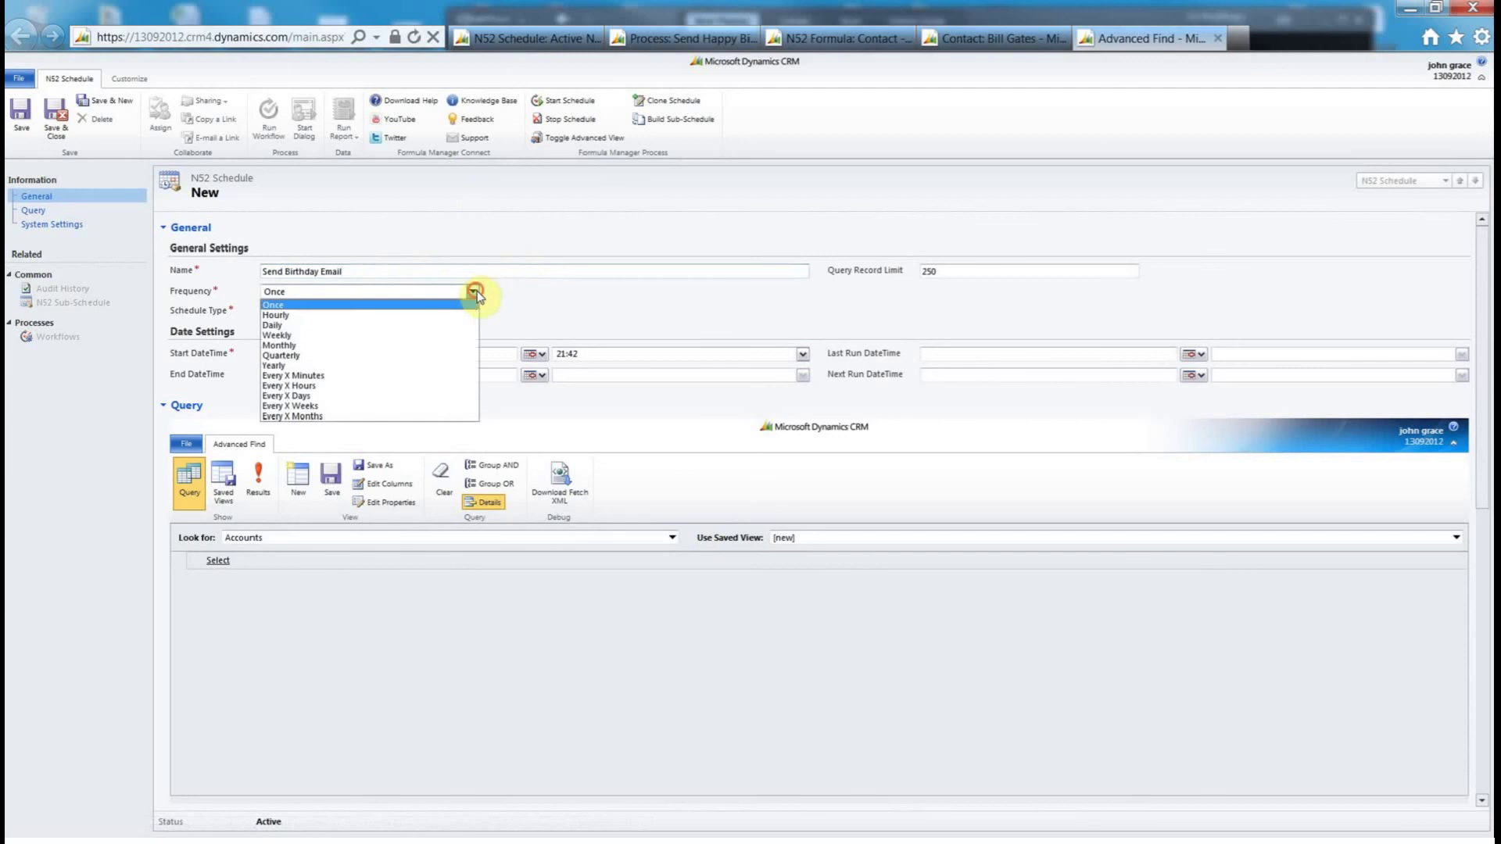
pyautogui.click(443, 323)
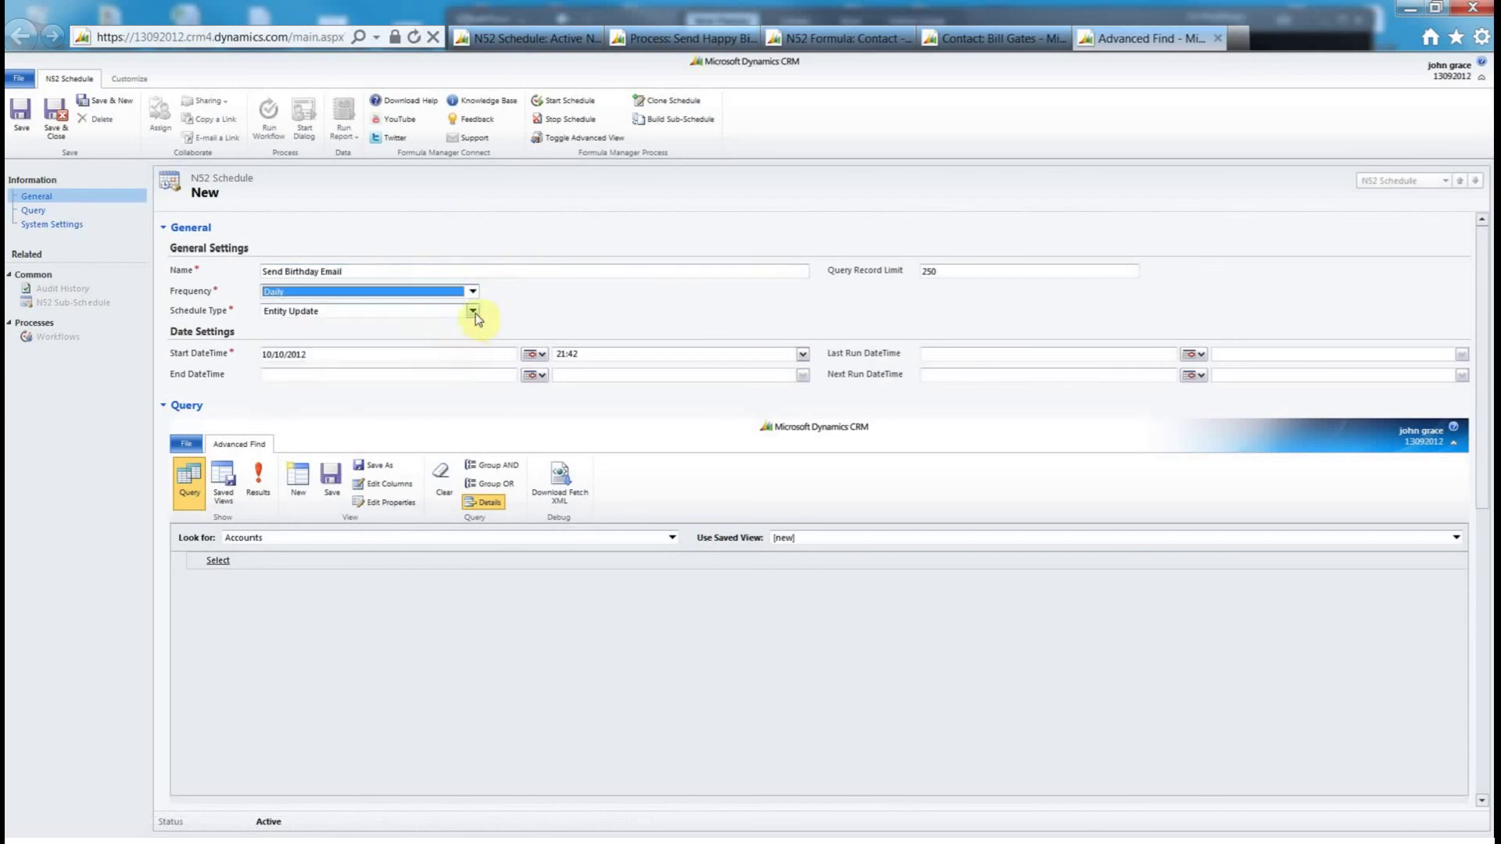
# - Set the schedule type to Workflow and select the Send Happy Birthday Email workflow
pyautogui.click(473, 312)
pyautogui.click(447, 324)
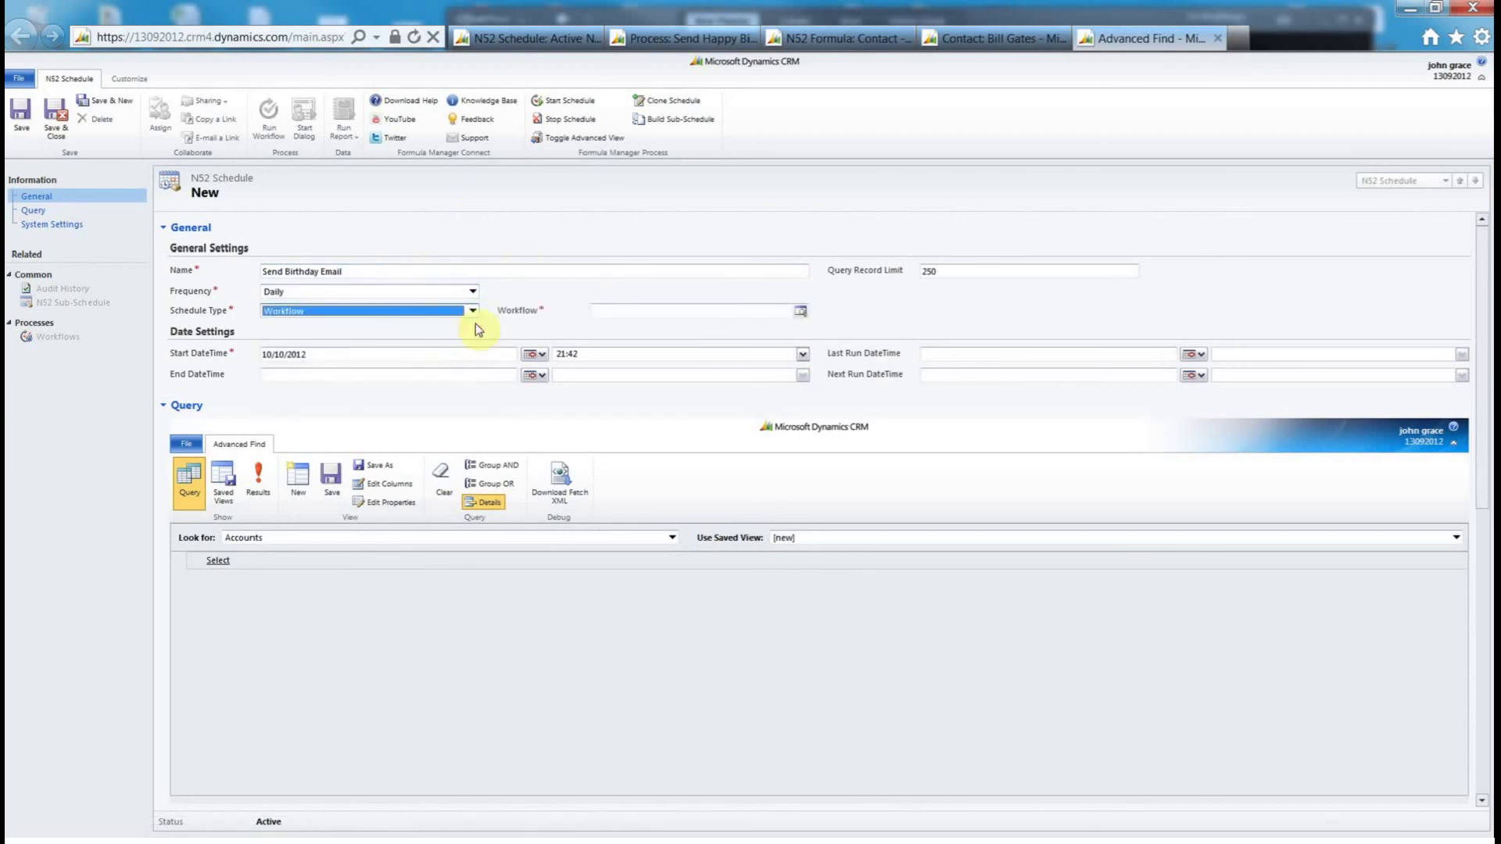
pyautogui.click(800, 311)
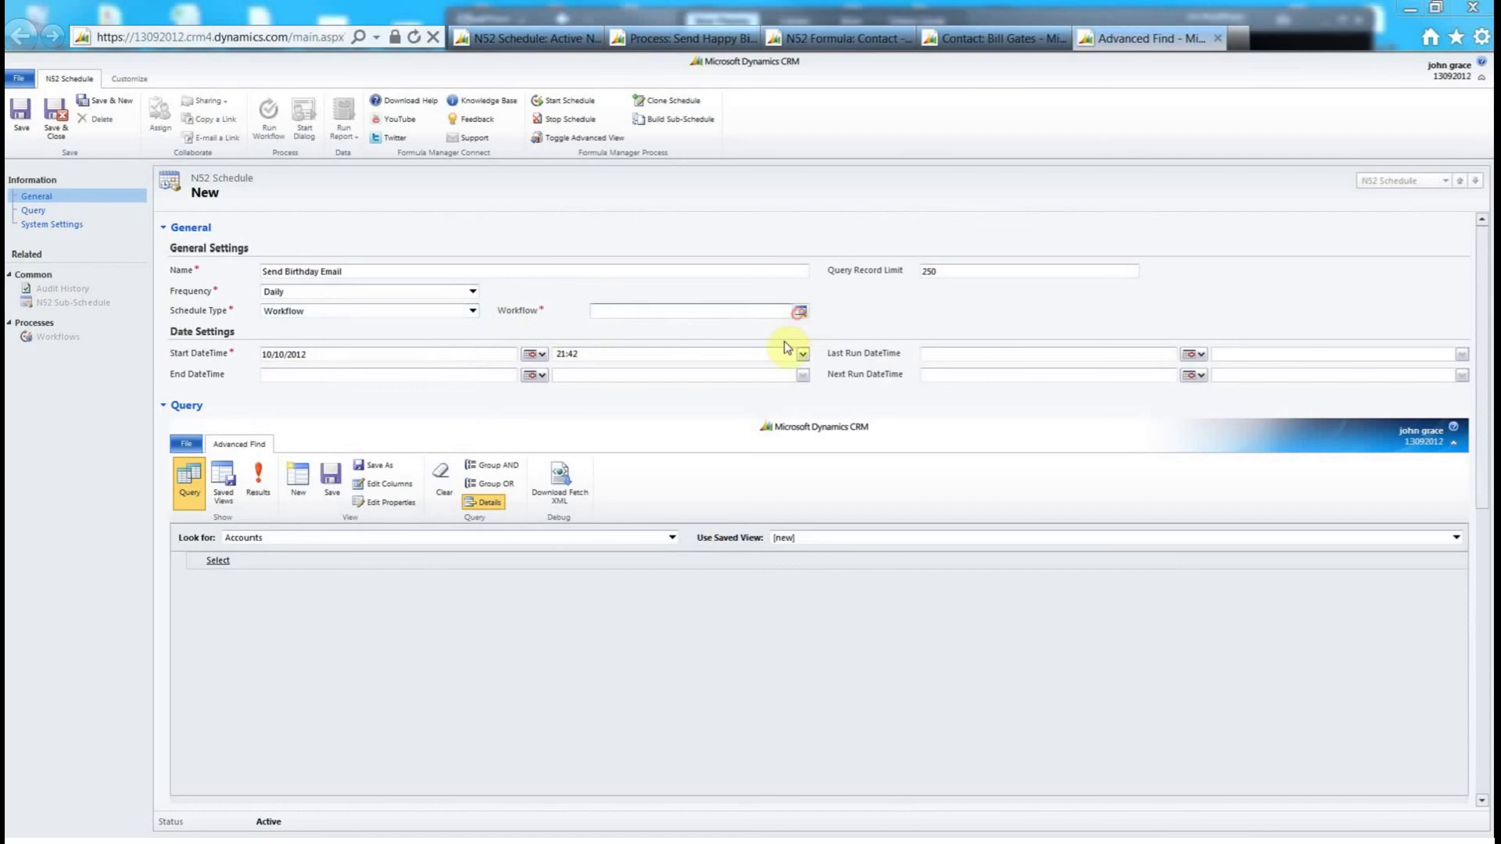
pyautogui.click(693, 426)
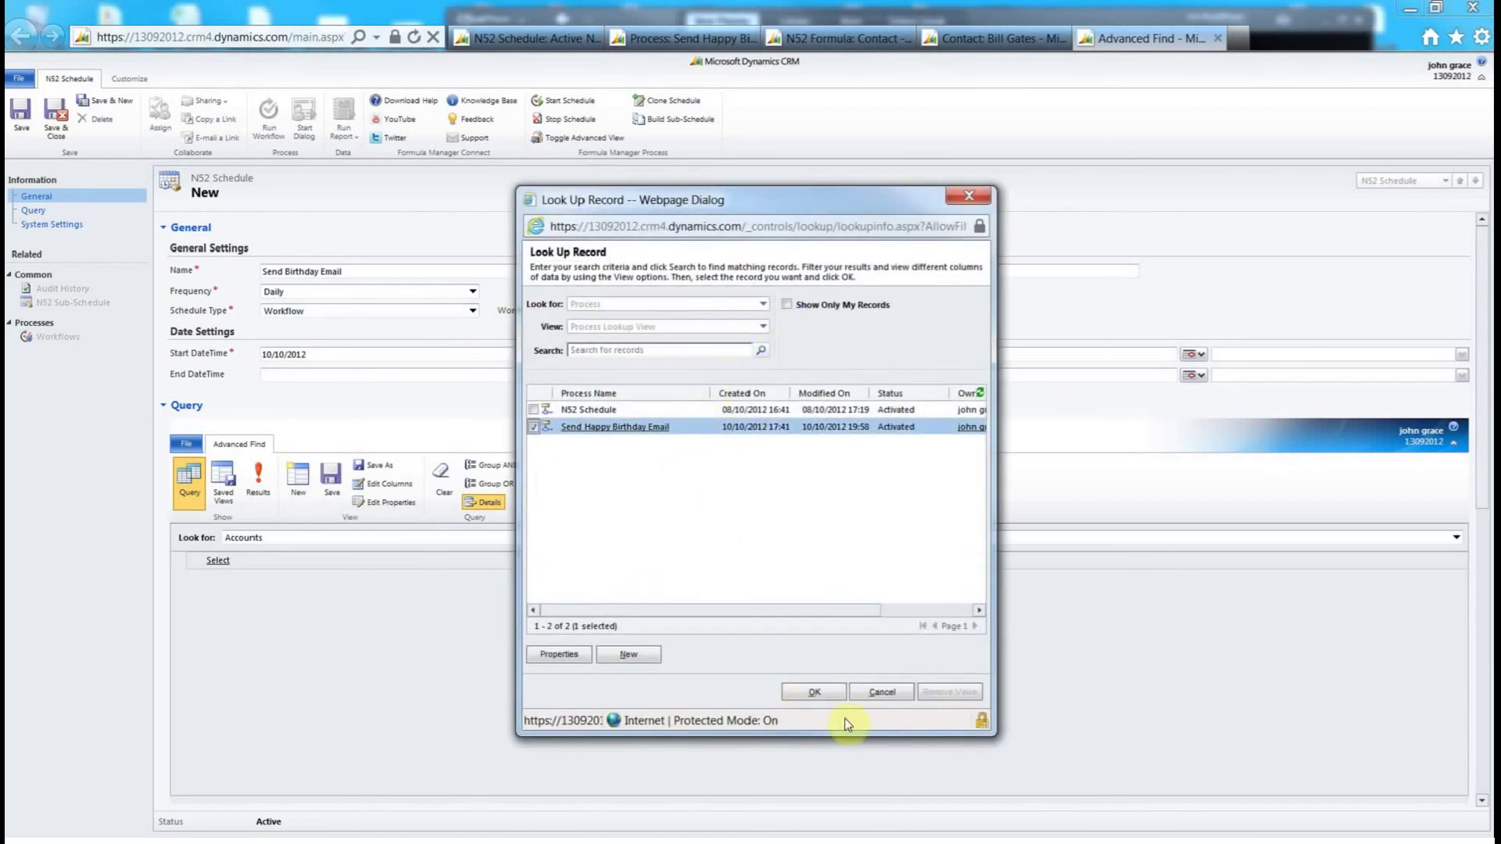
pyautogui.click(815, 694)
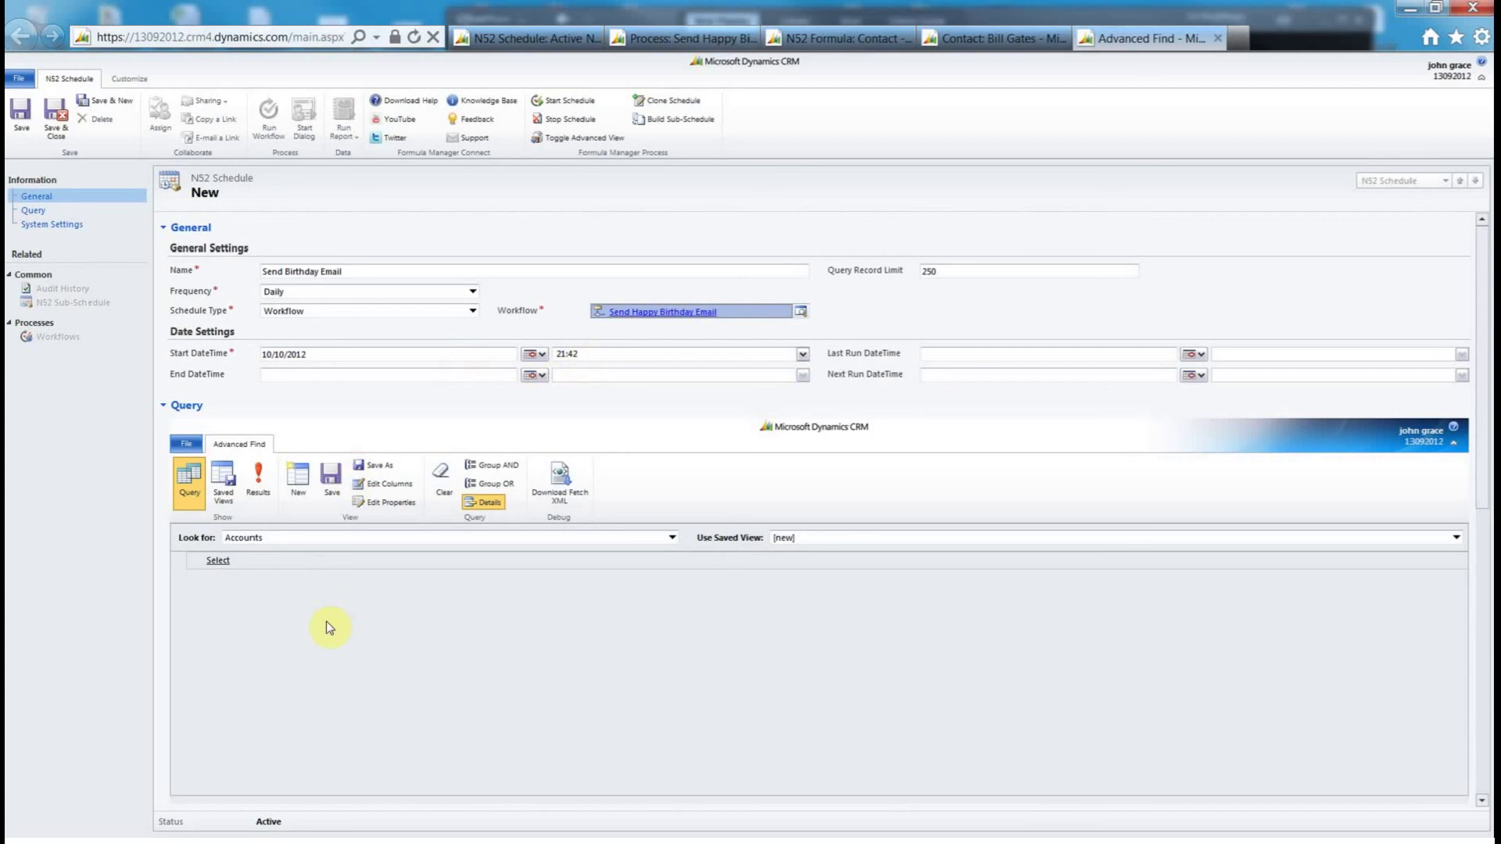
# - Set the schedule query to Contacts where Next Birthday is Today
pyautogui.click(295, 542)
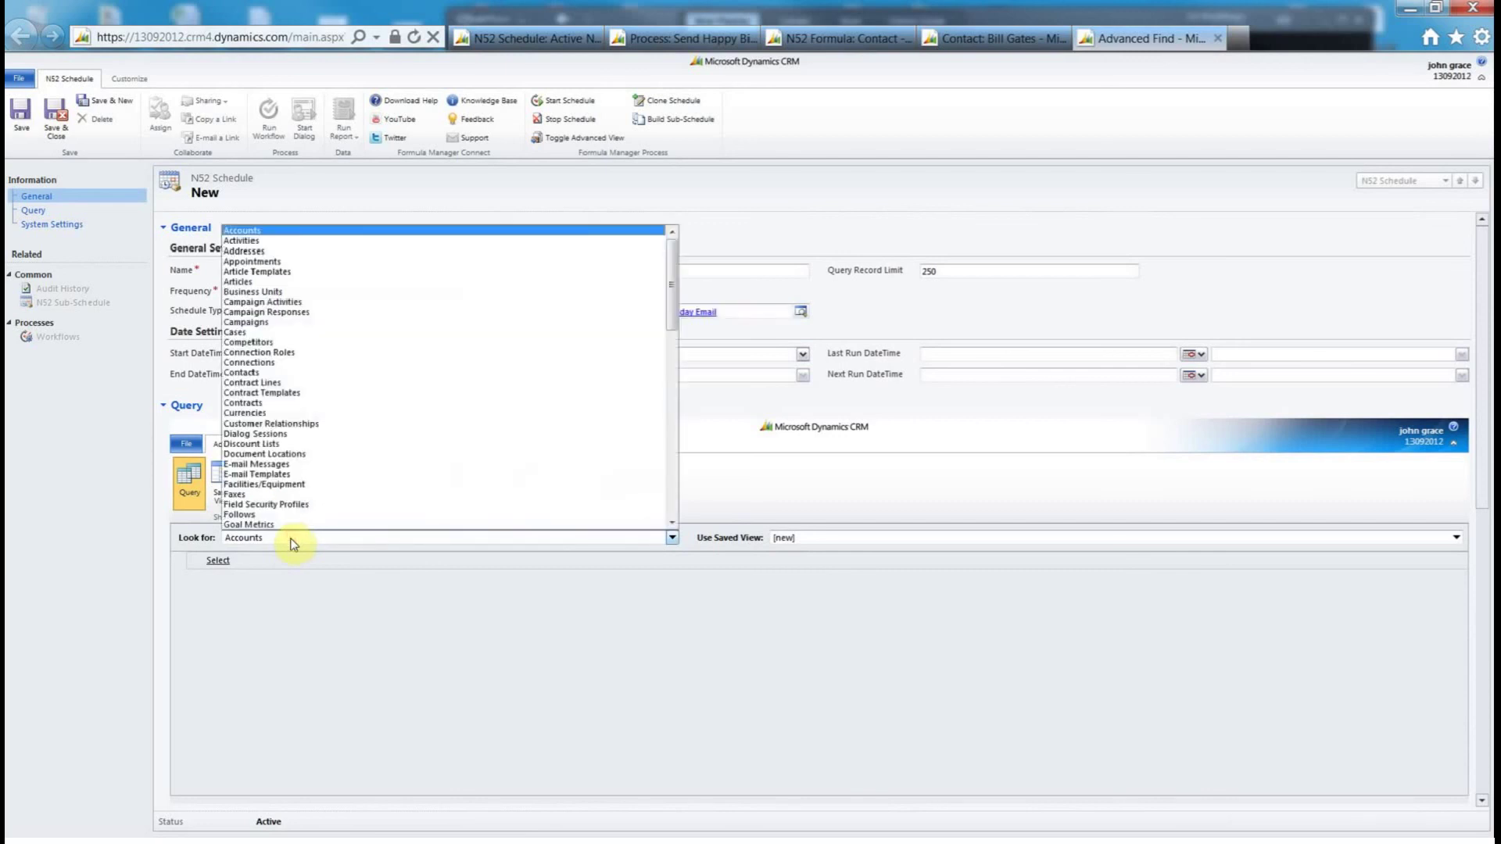
pyautogui.click(294, 373)
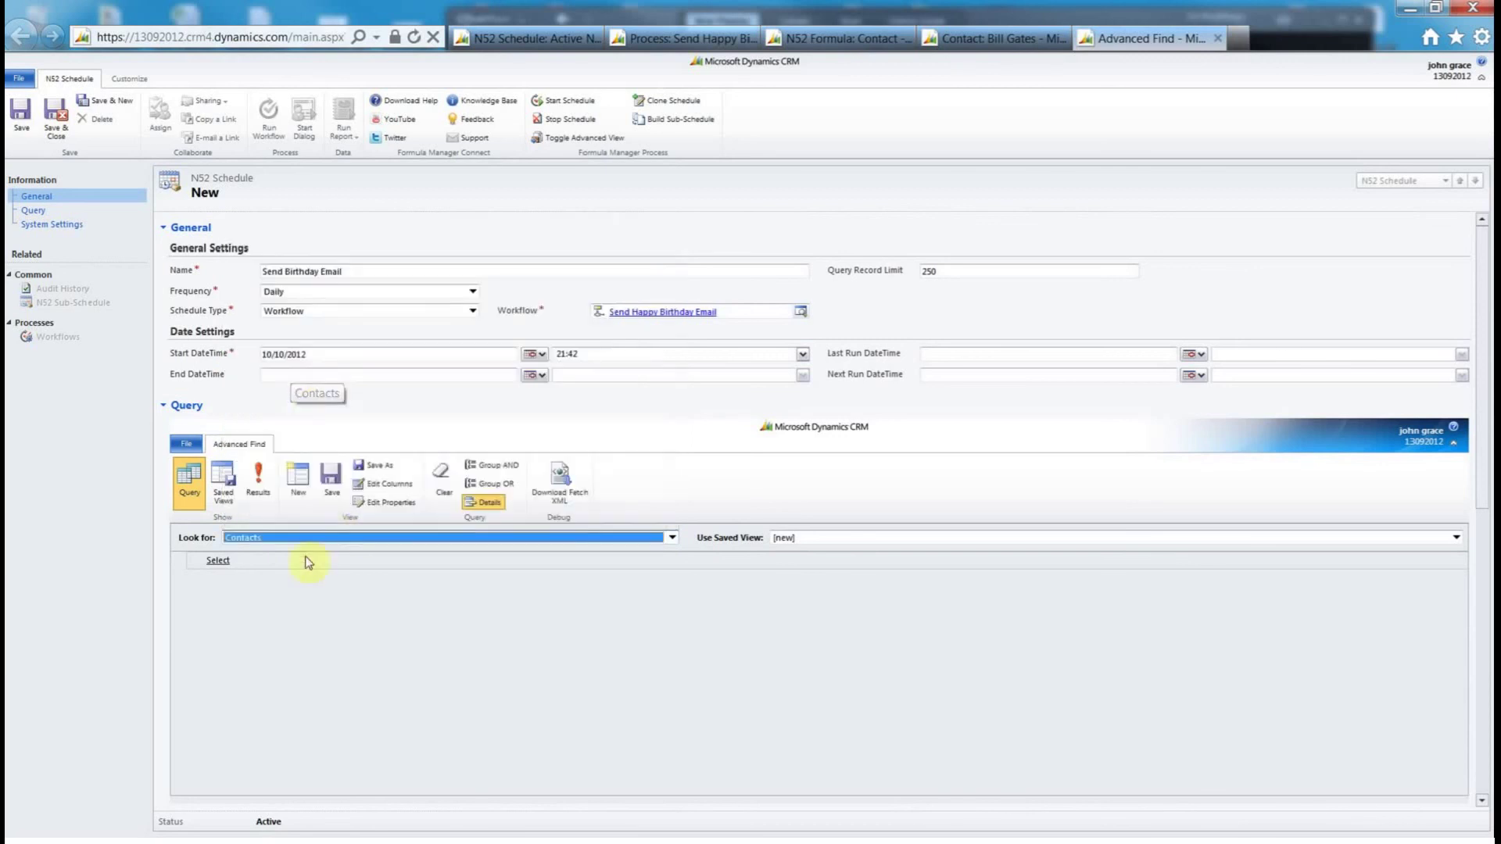
pyautogui.click(266, 559)
pyautogui.moveTo(425, 298); pyautogui.dragTo(417, 438)
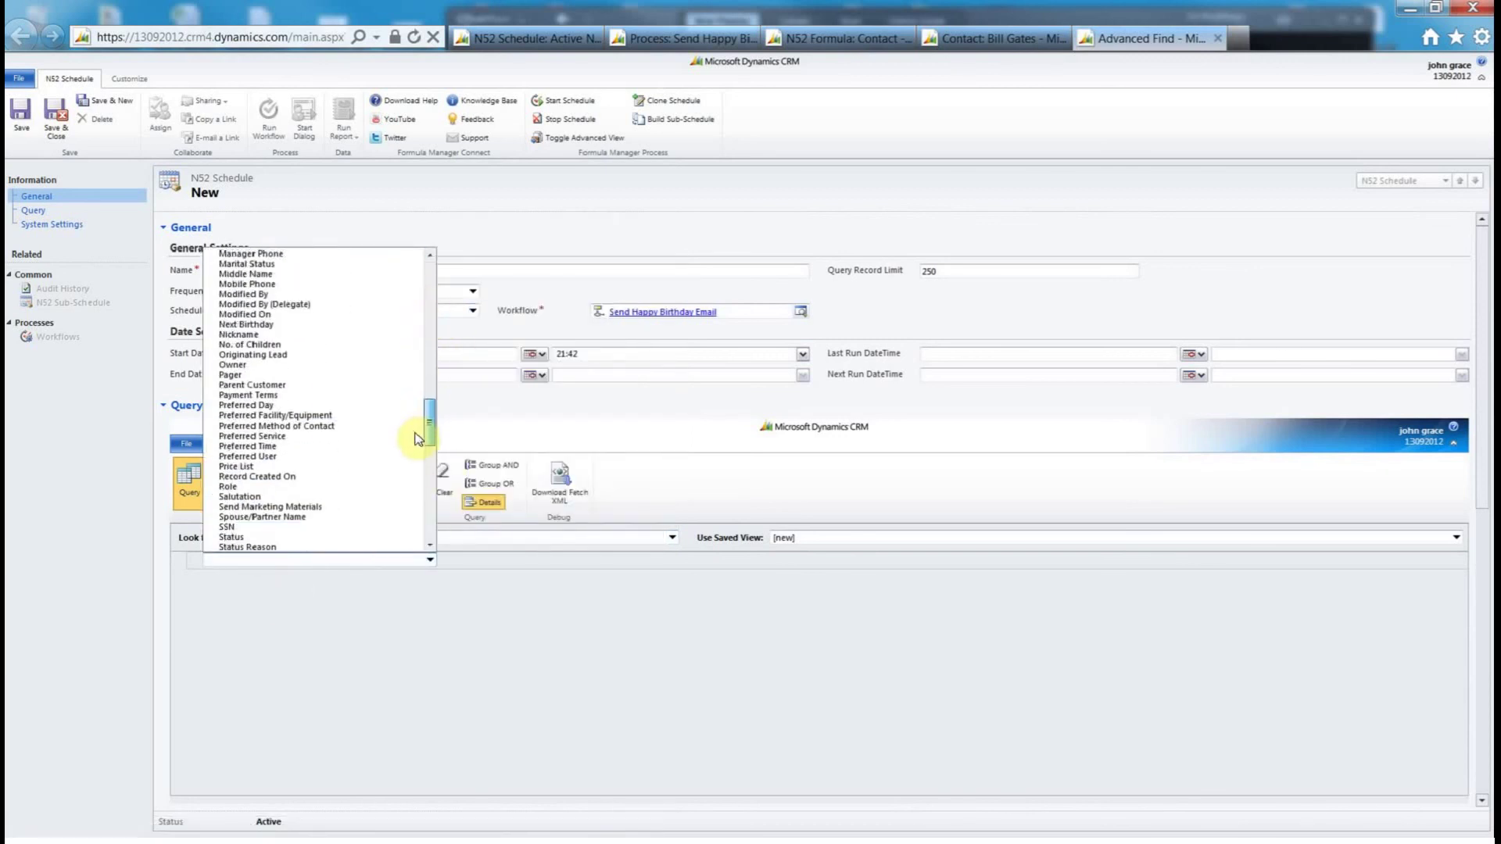
pyautogui.click(301, 323)
pyautogui.click(380, 561)
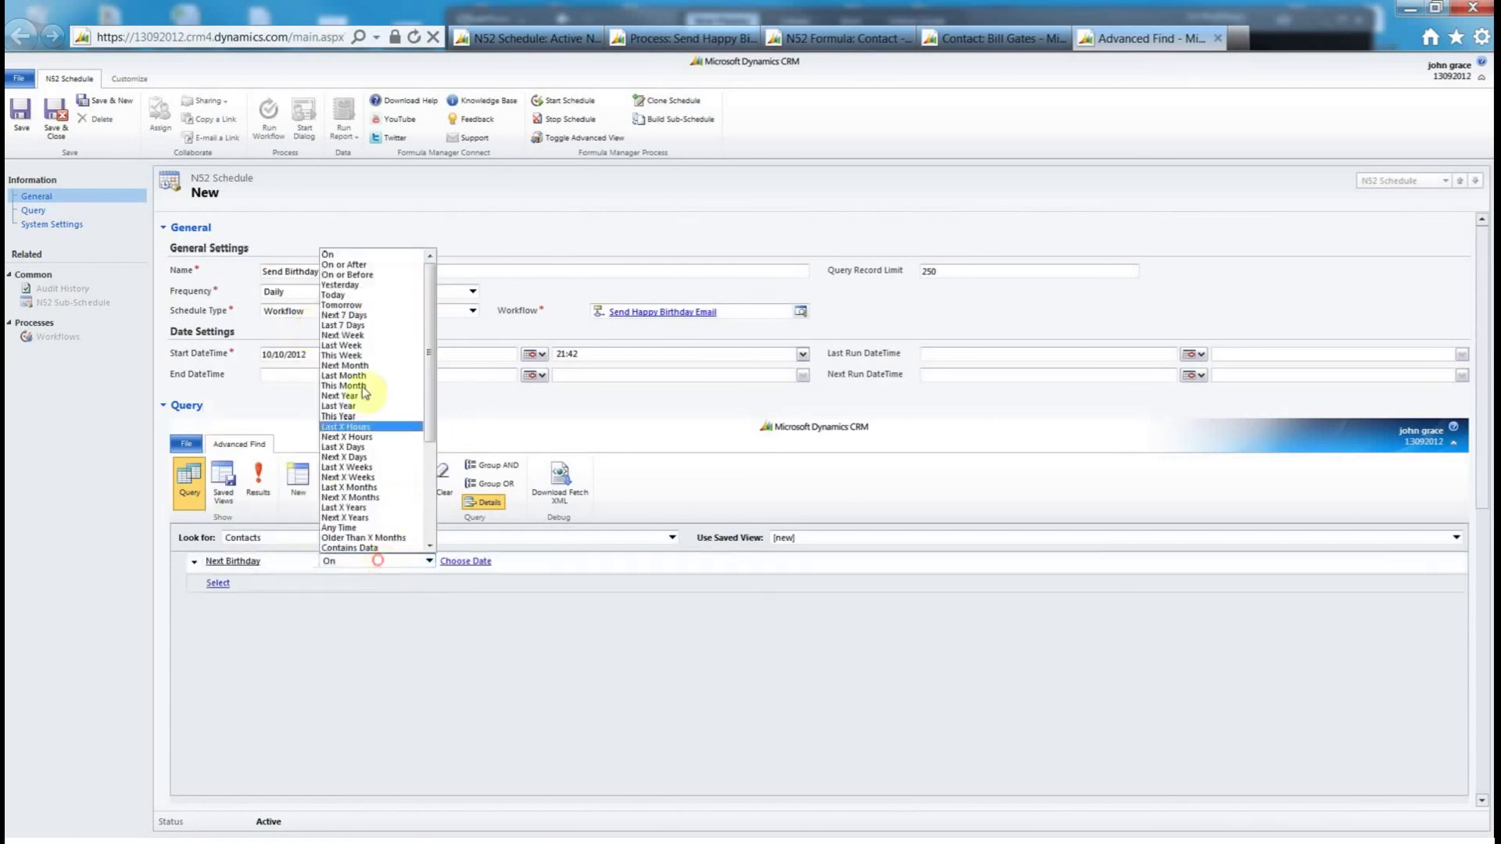
pyautogui.click(356, 296)
# - Preview the one matching contact in the query results and save the schedule
pyautogui.click(260, 486)
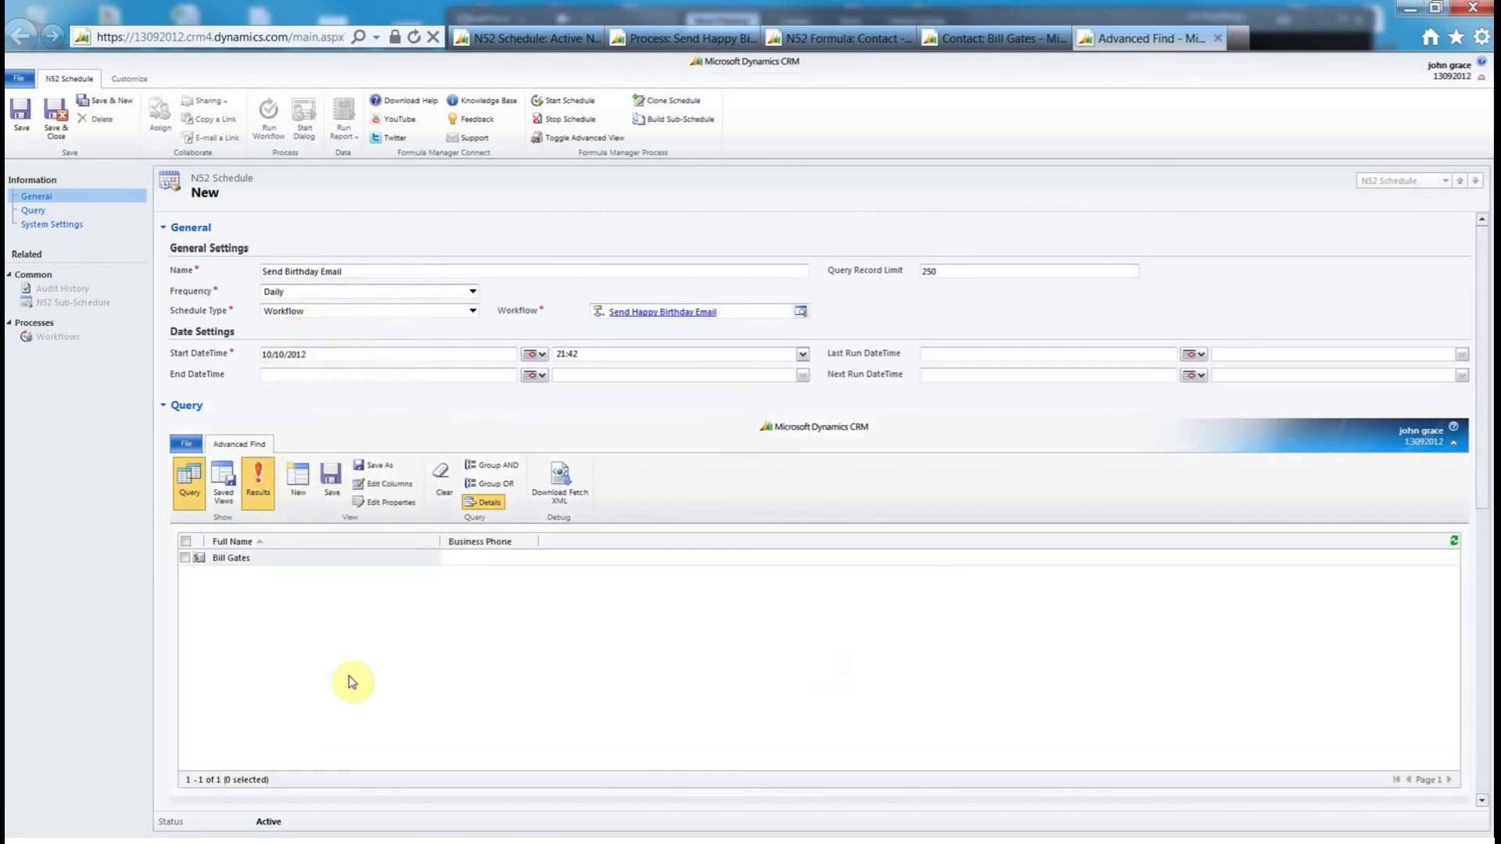
pyautogui.click(274, 559)
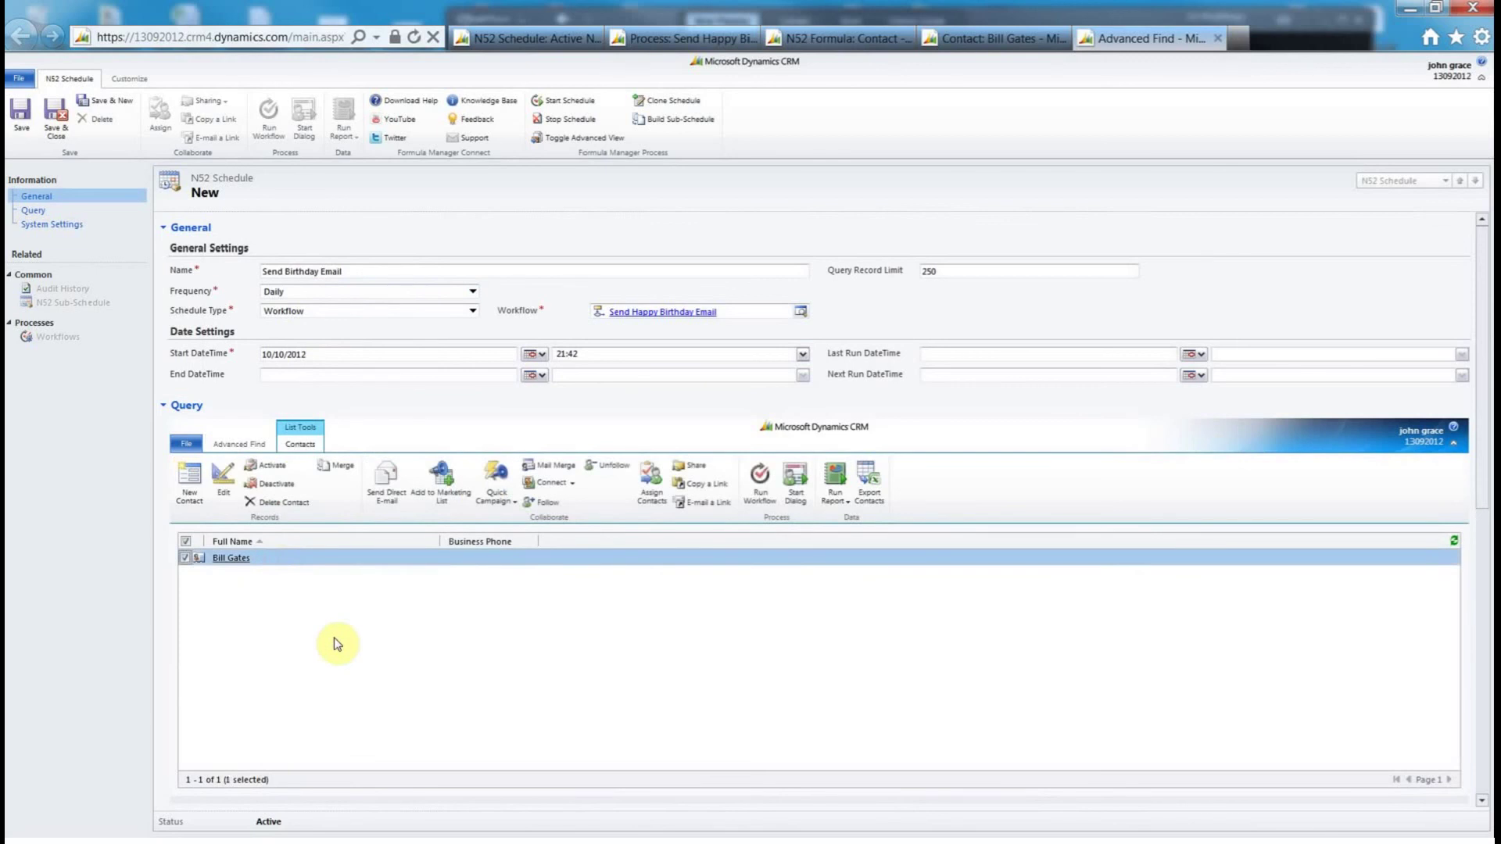
pyautogui.click(21, 111)
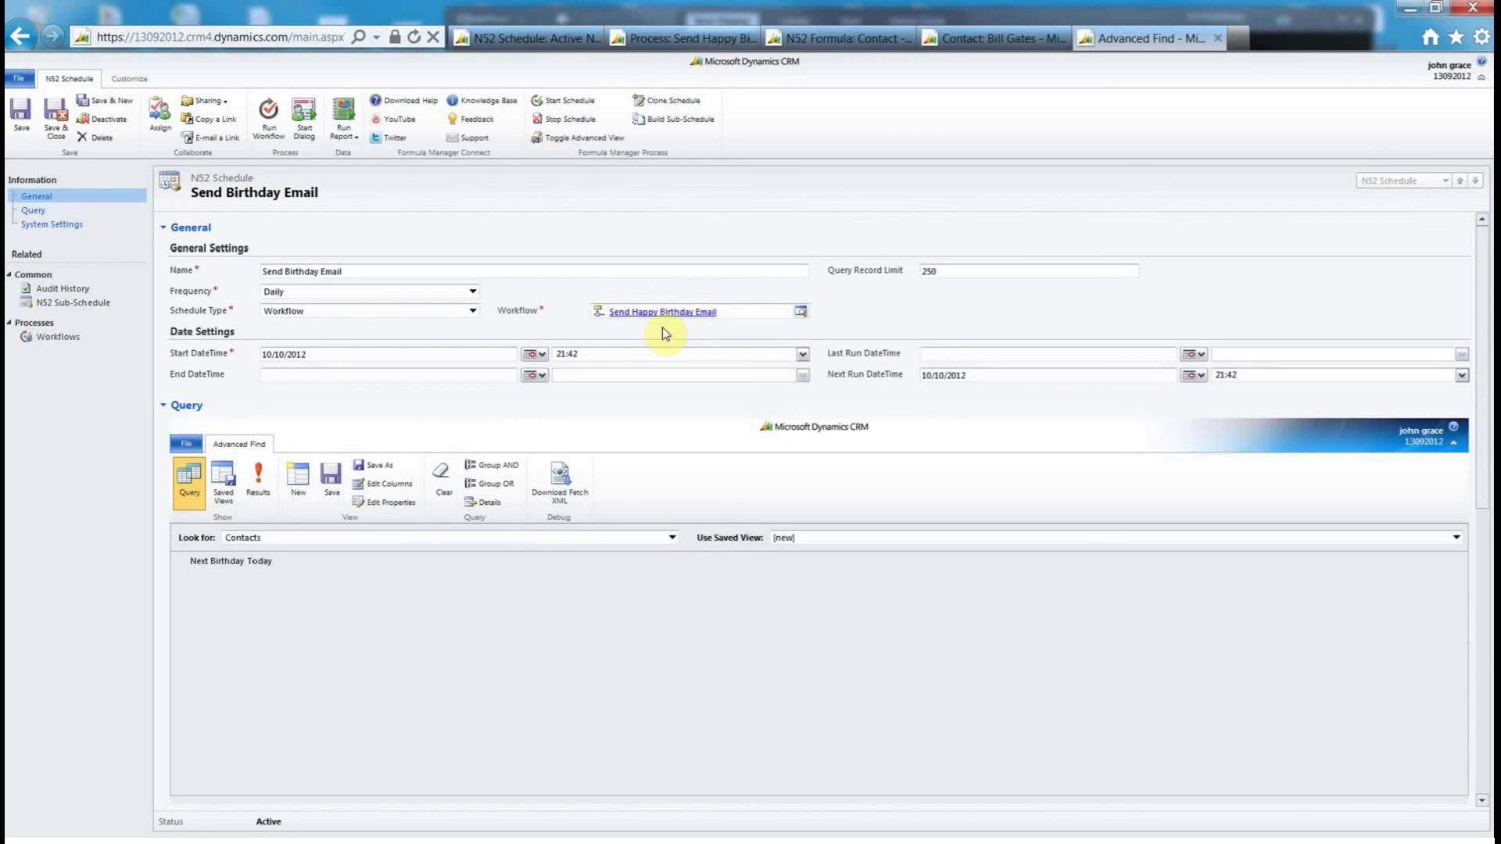
# - Start the schedule and refresh its workflow jobs until the job succeeds and waits for the next run
pyautogui.click(560, 102)
pyautogui.click(58, 336)
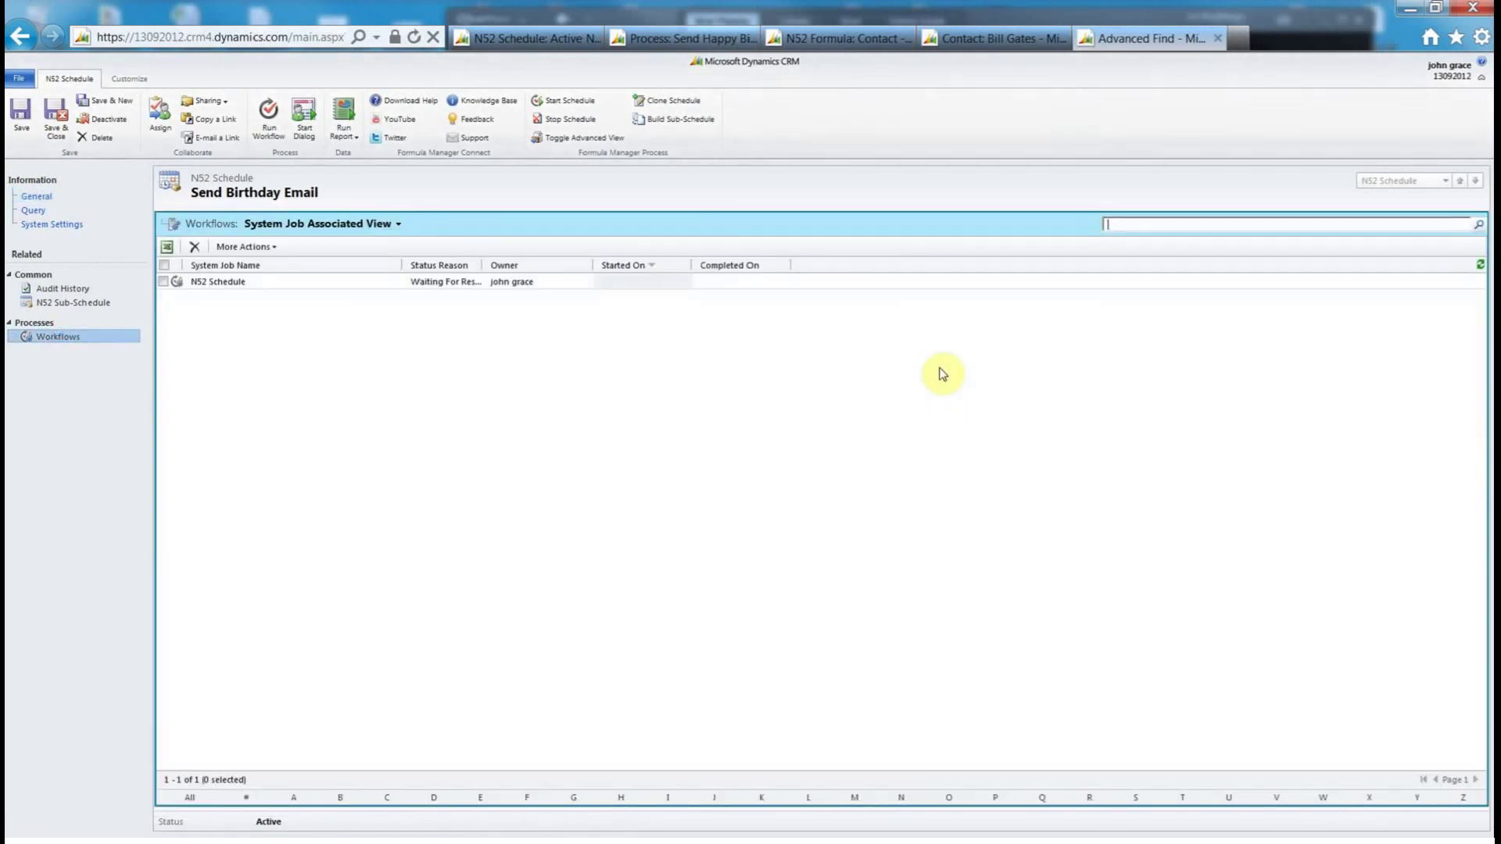
pyautogui.click(1480, 265)
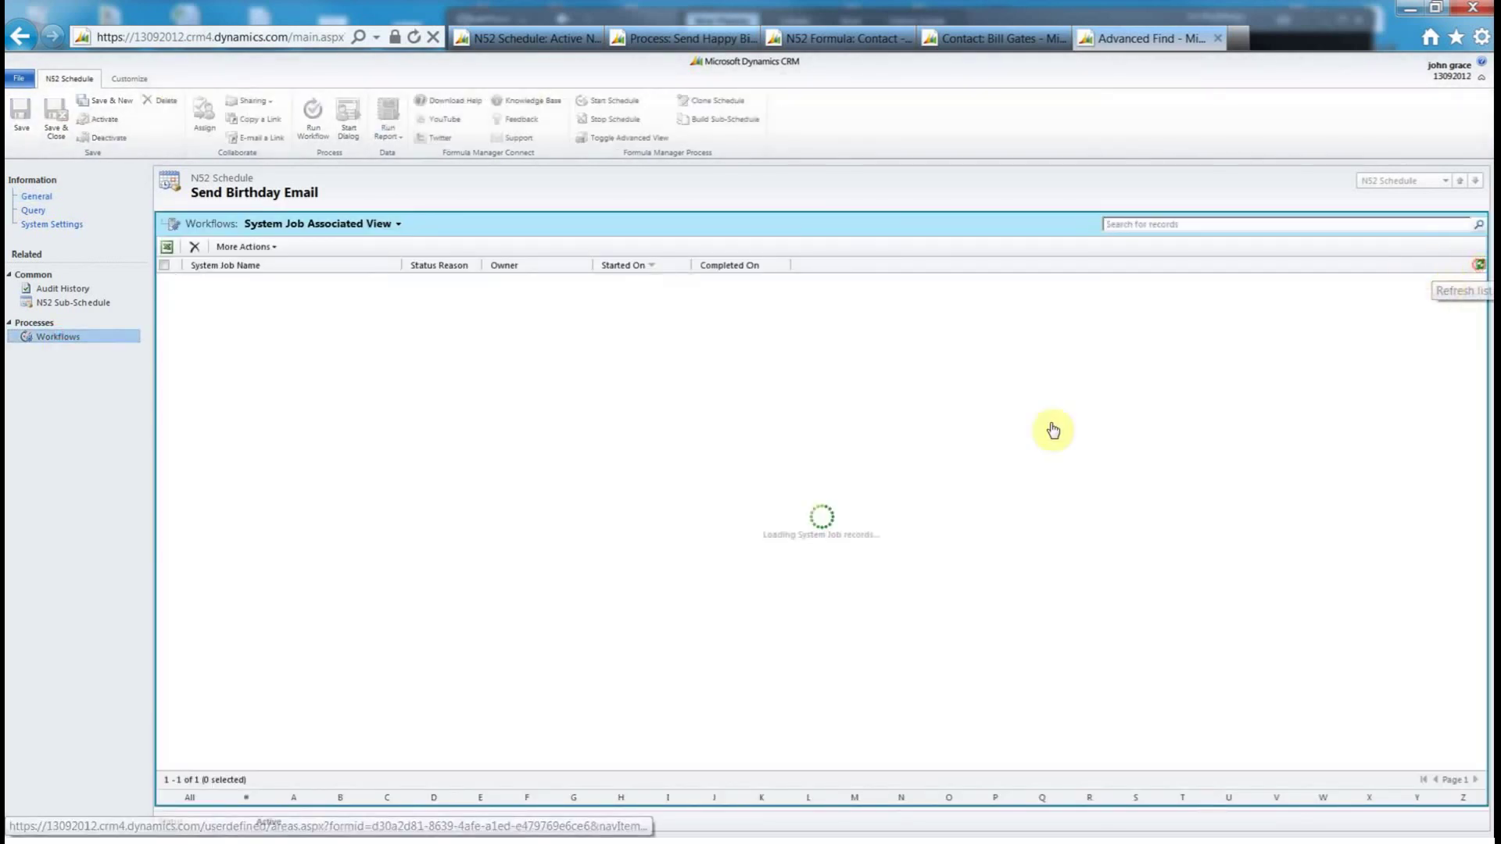
pyautogui.click(1478, 270)
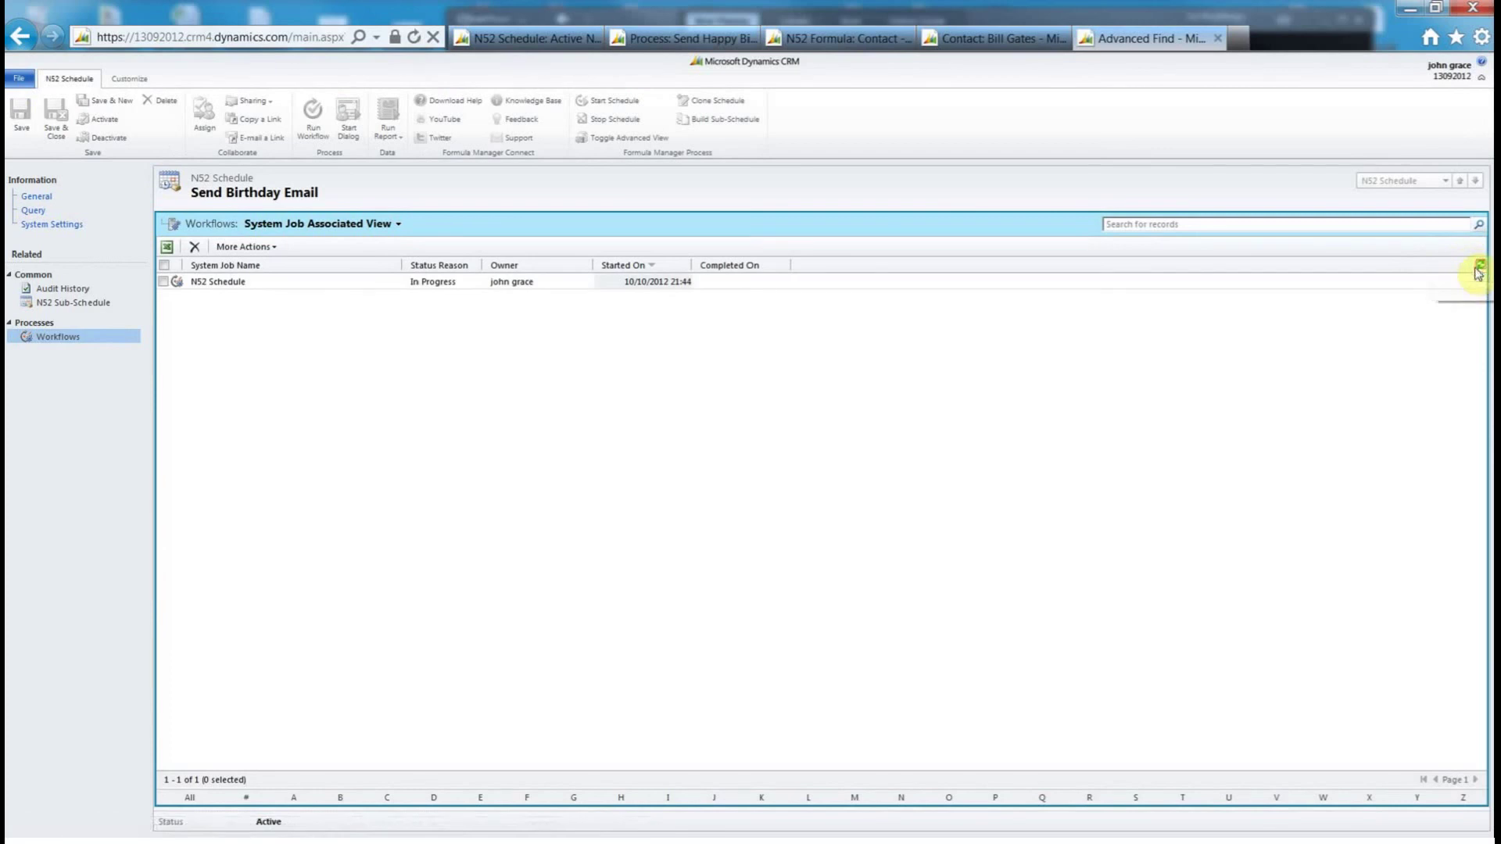
pyautogui.click(1480, 267)
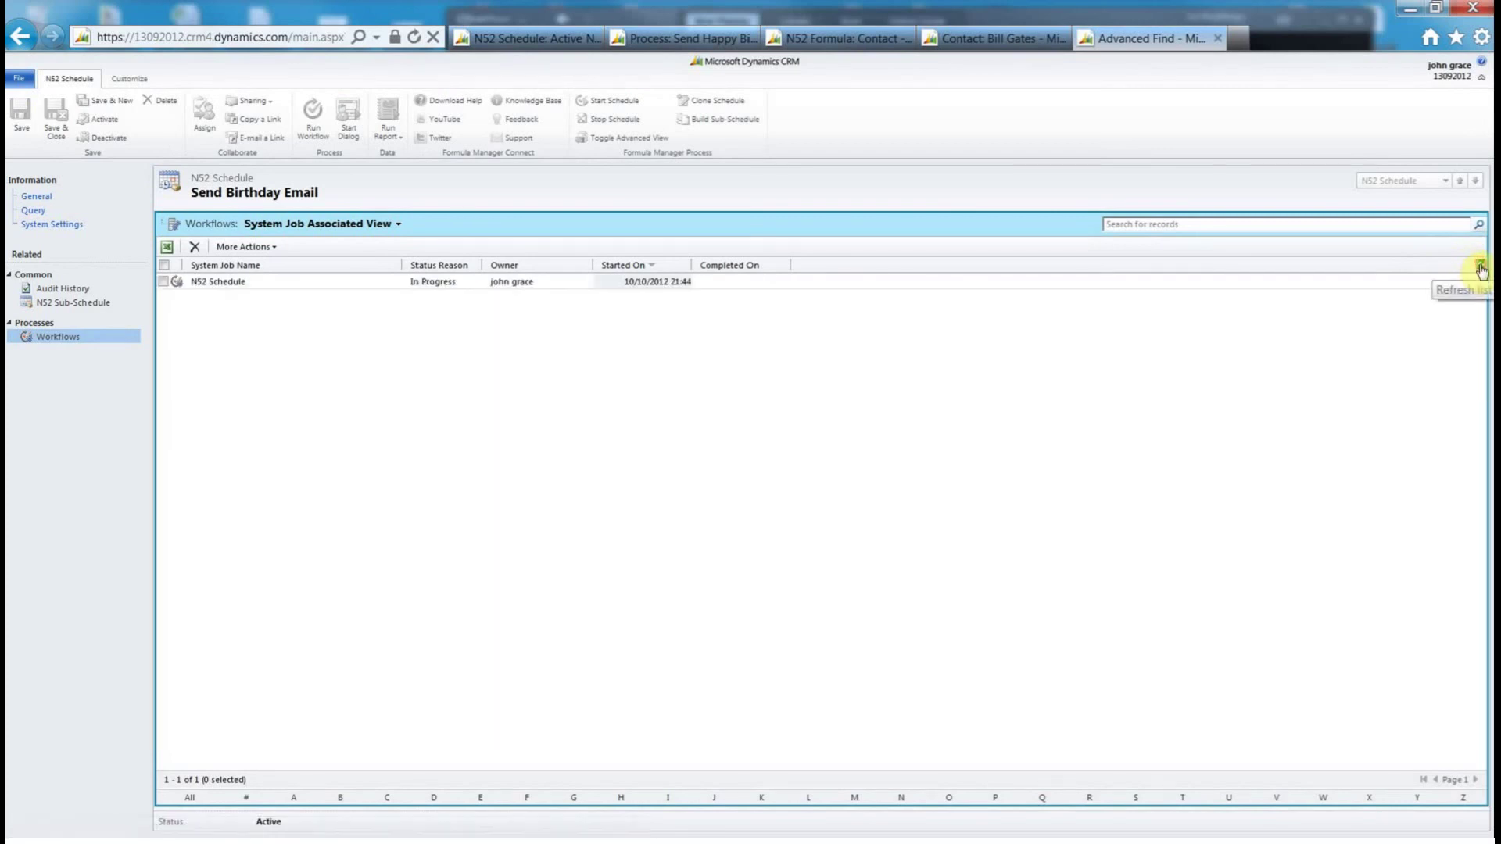
pyautogui.click(1481, 267)
pyautogui.click(1481, 268)
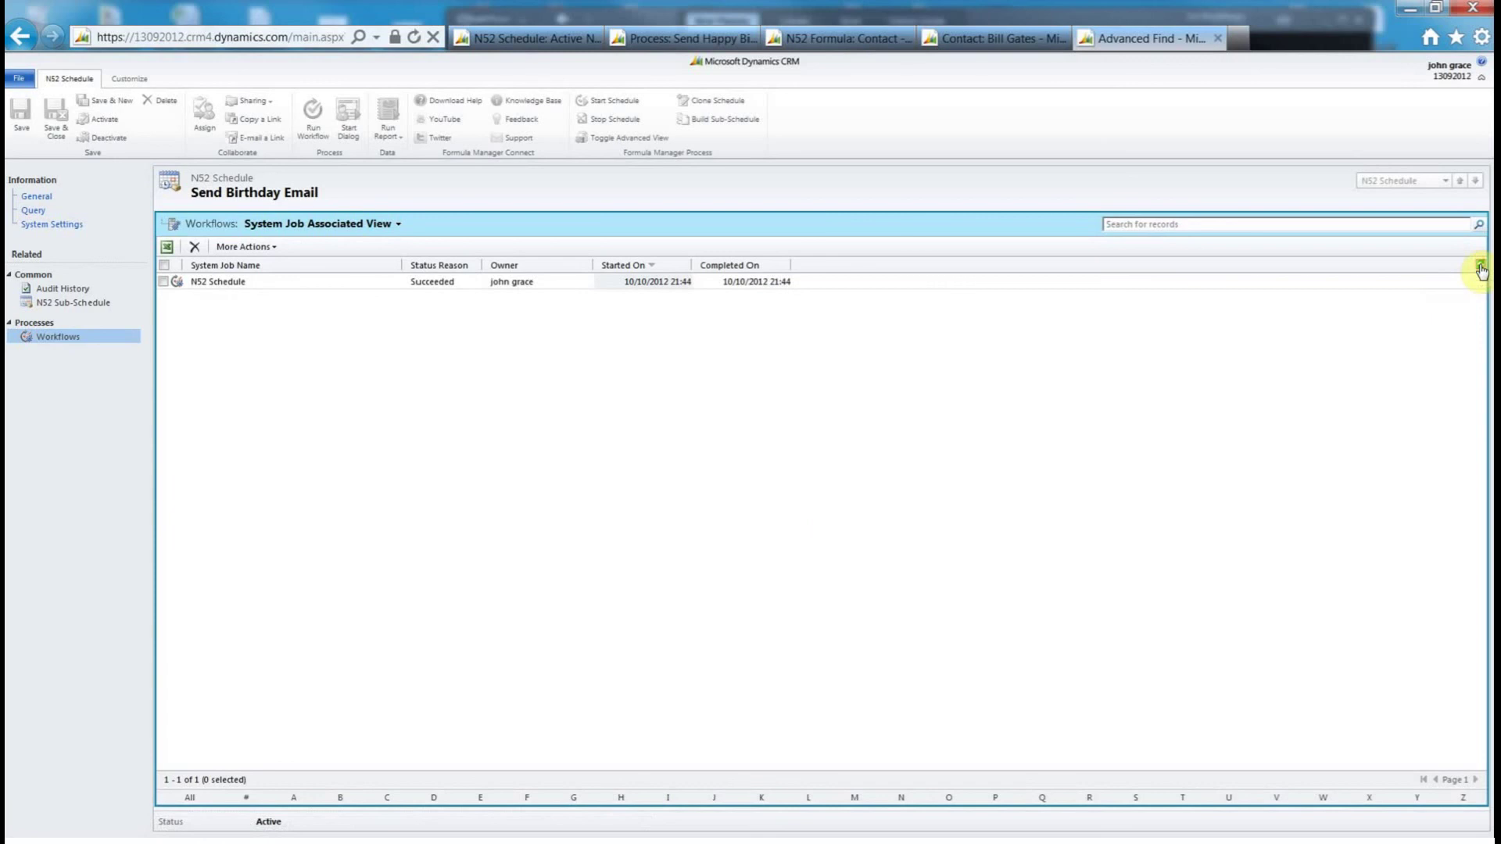
pyautogui.click(1481, 267)
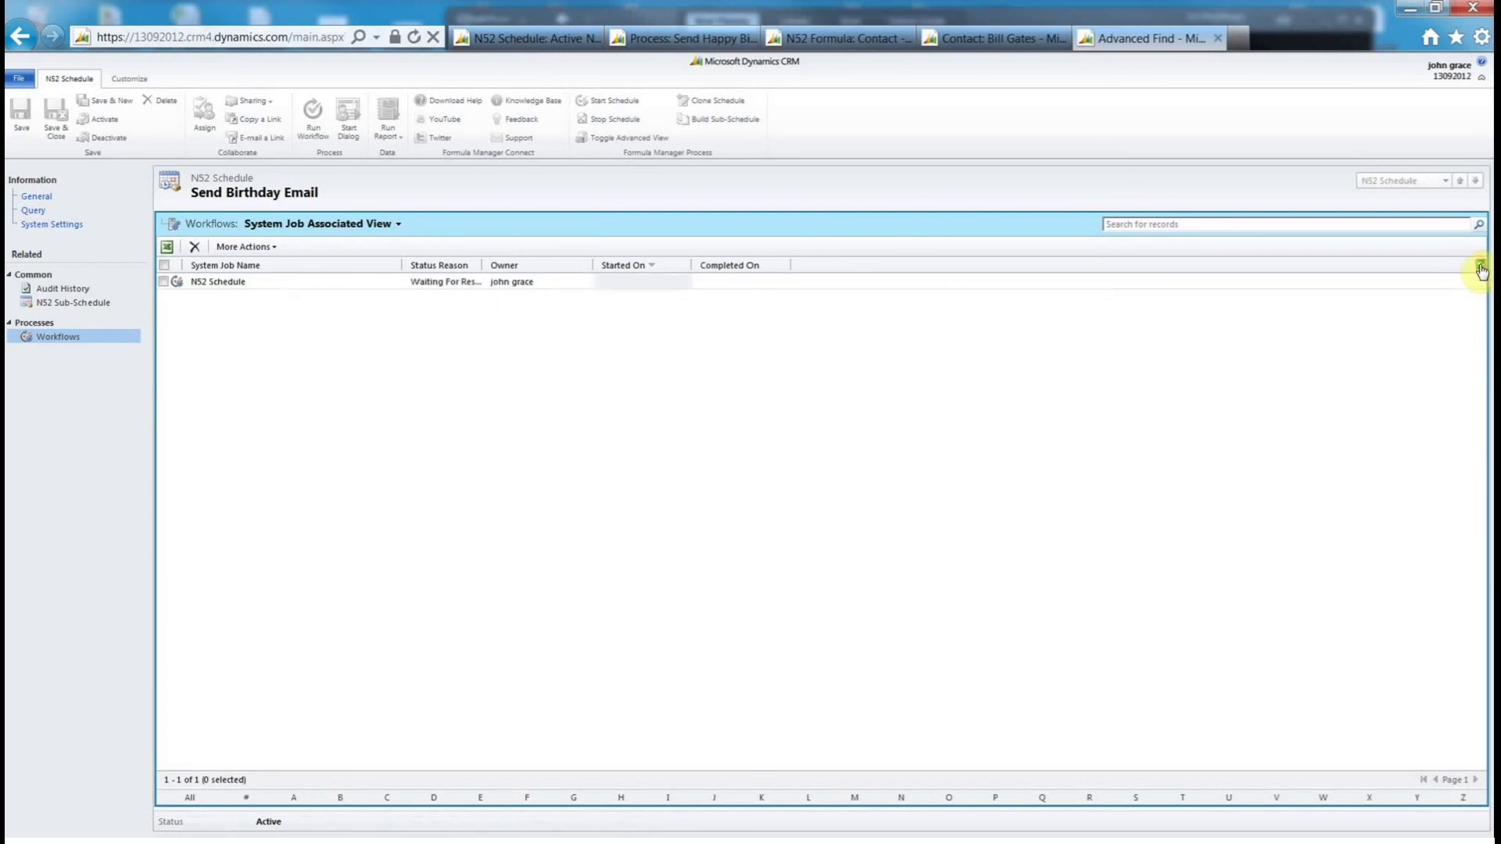
pyautogui.click(1481, 267)
pyautogui.click(1481, 268)
pyautogui.click(1481, 267)
# - Check Last Run 10/10/2012 21:44 and Next Run 11/10/2012, then go back to the contact's record
pyautogui.click(36, 199)
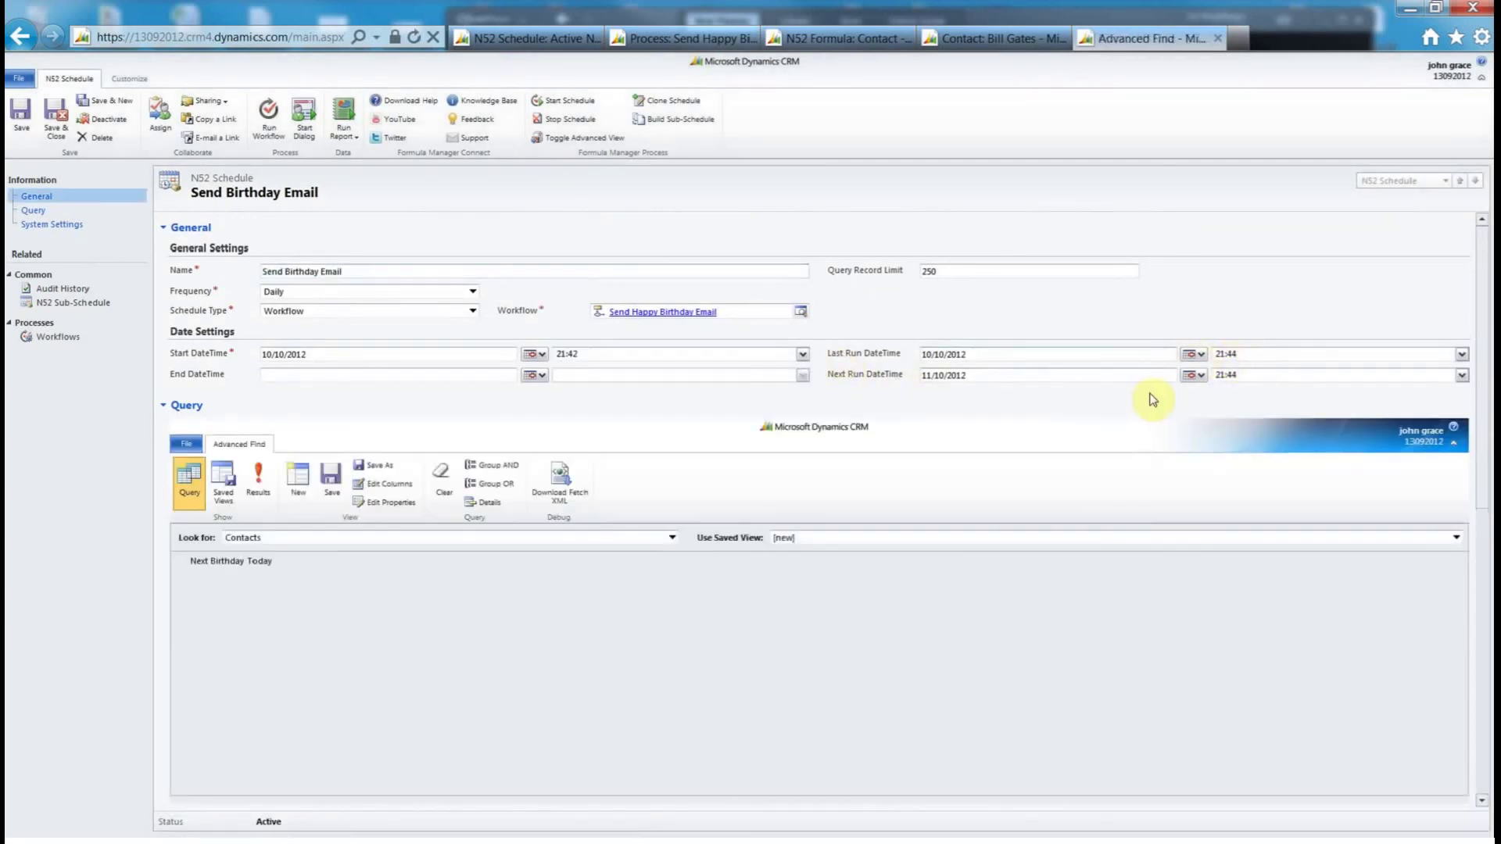
pyautogui.click(981, 43)
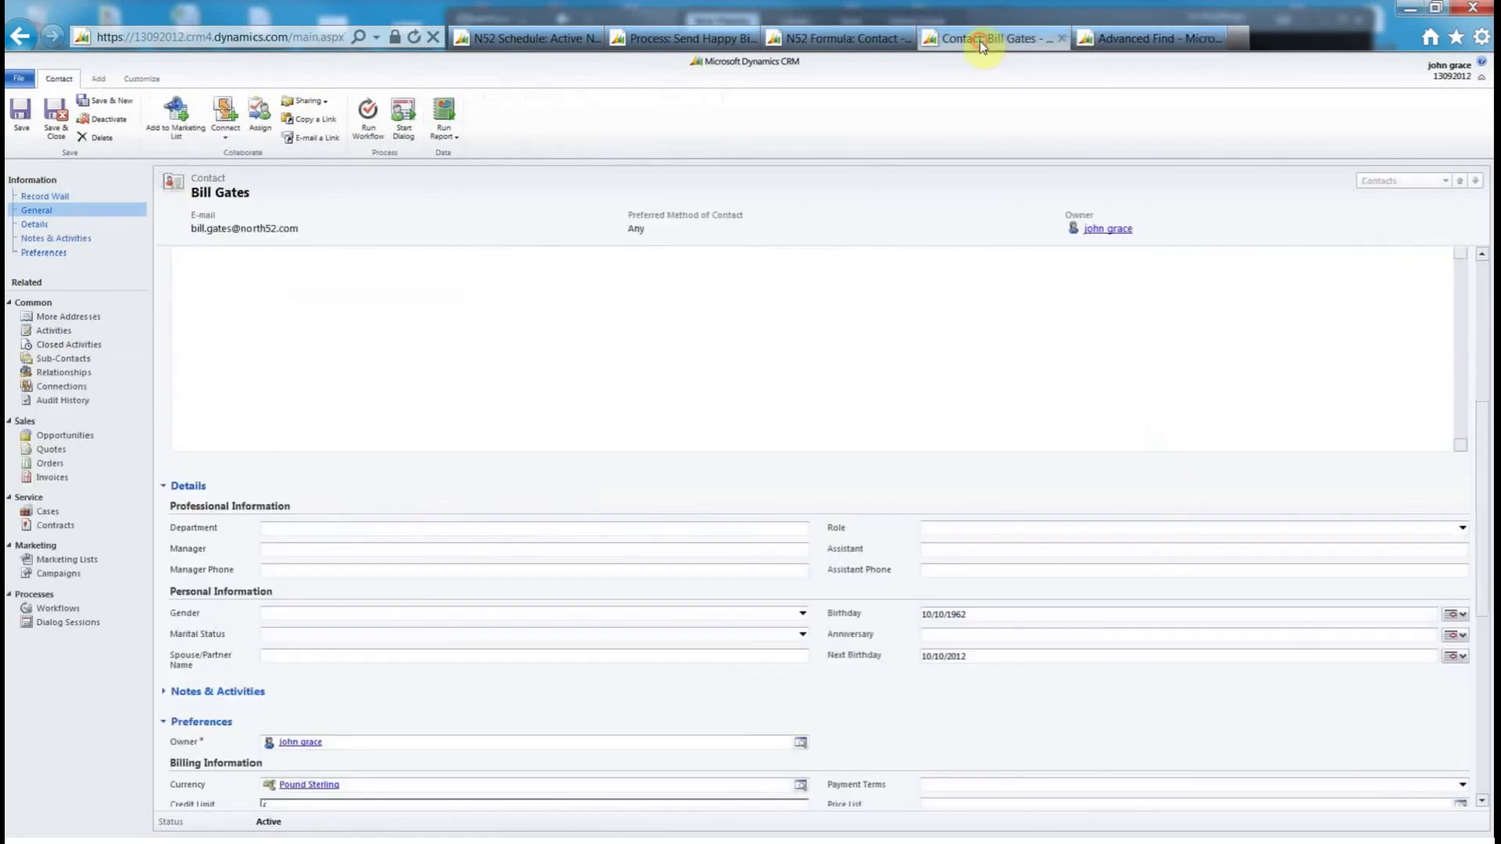
# - Reload the contact and confirm Next Birthday now reads 10/10/2013
pyautogui.click(413, 37)
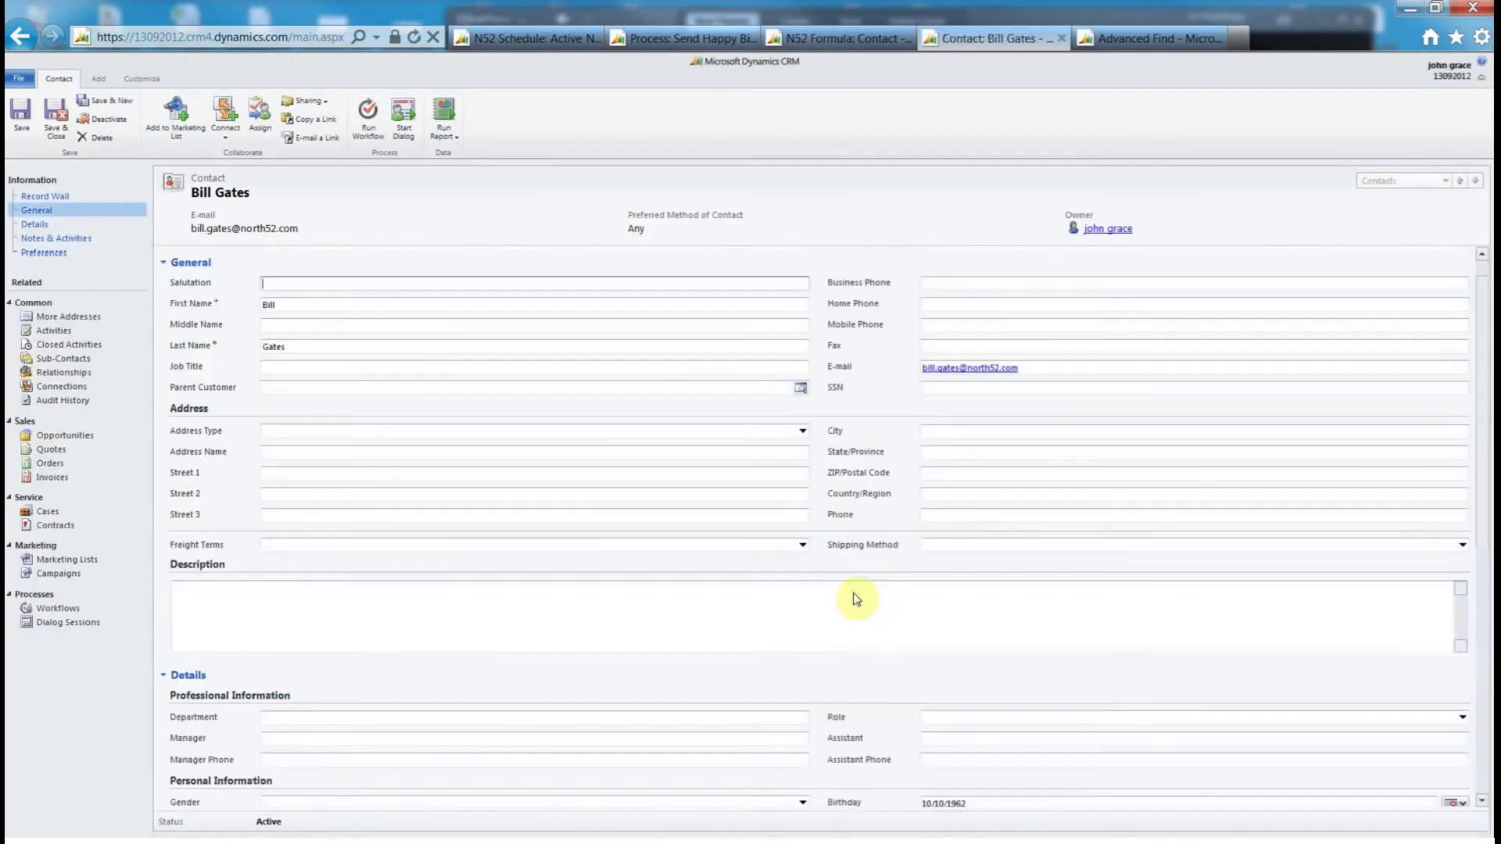
pyautogui.scroll(-5, 867, 469)
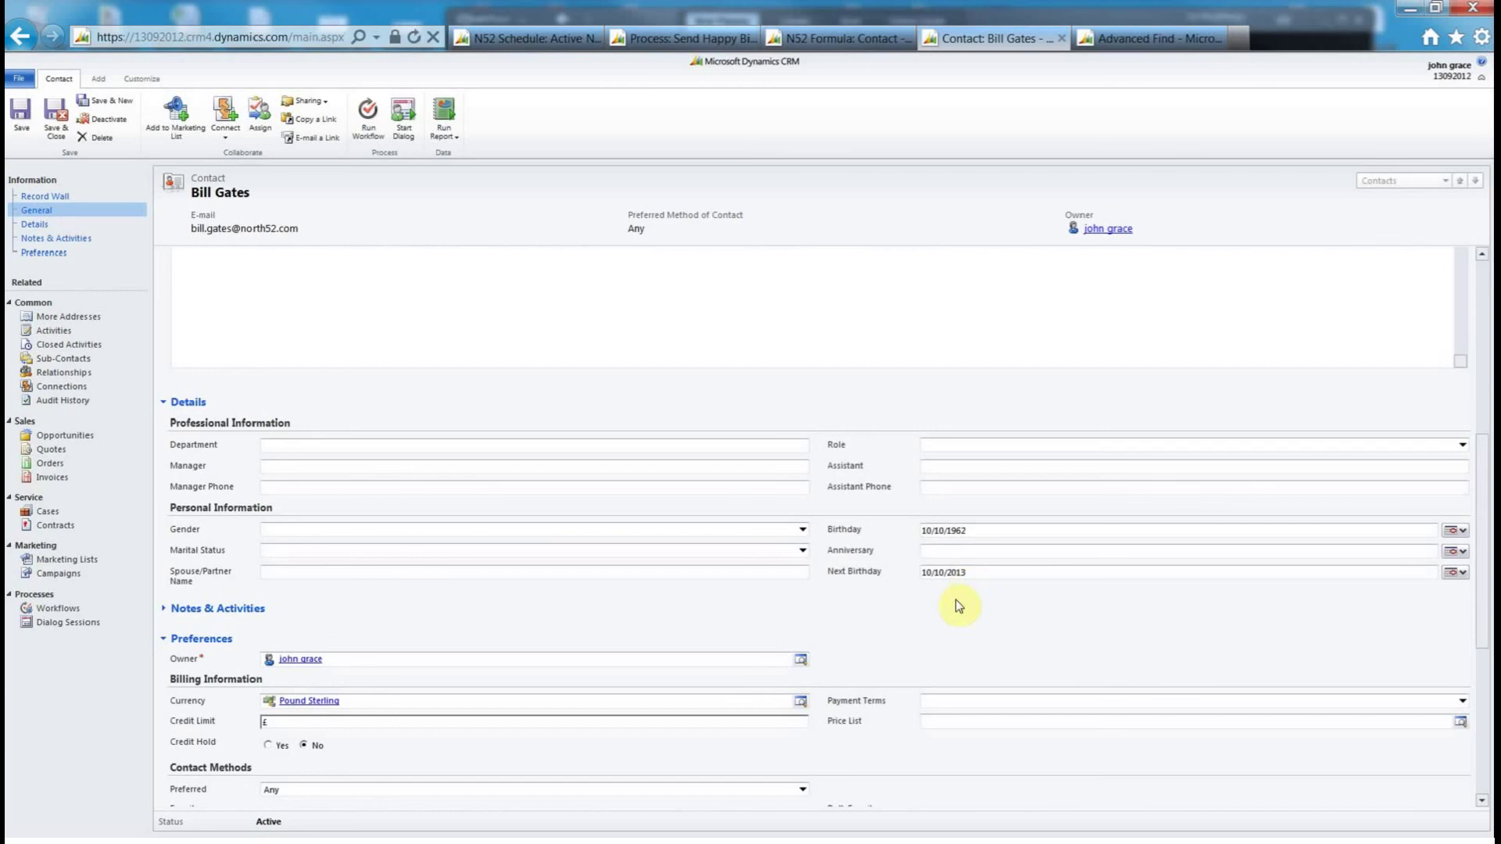
# - Open the completed birthday e-mail from the contact's Closed Activities
pyautogui.click(62, 344)
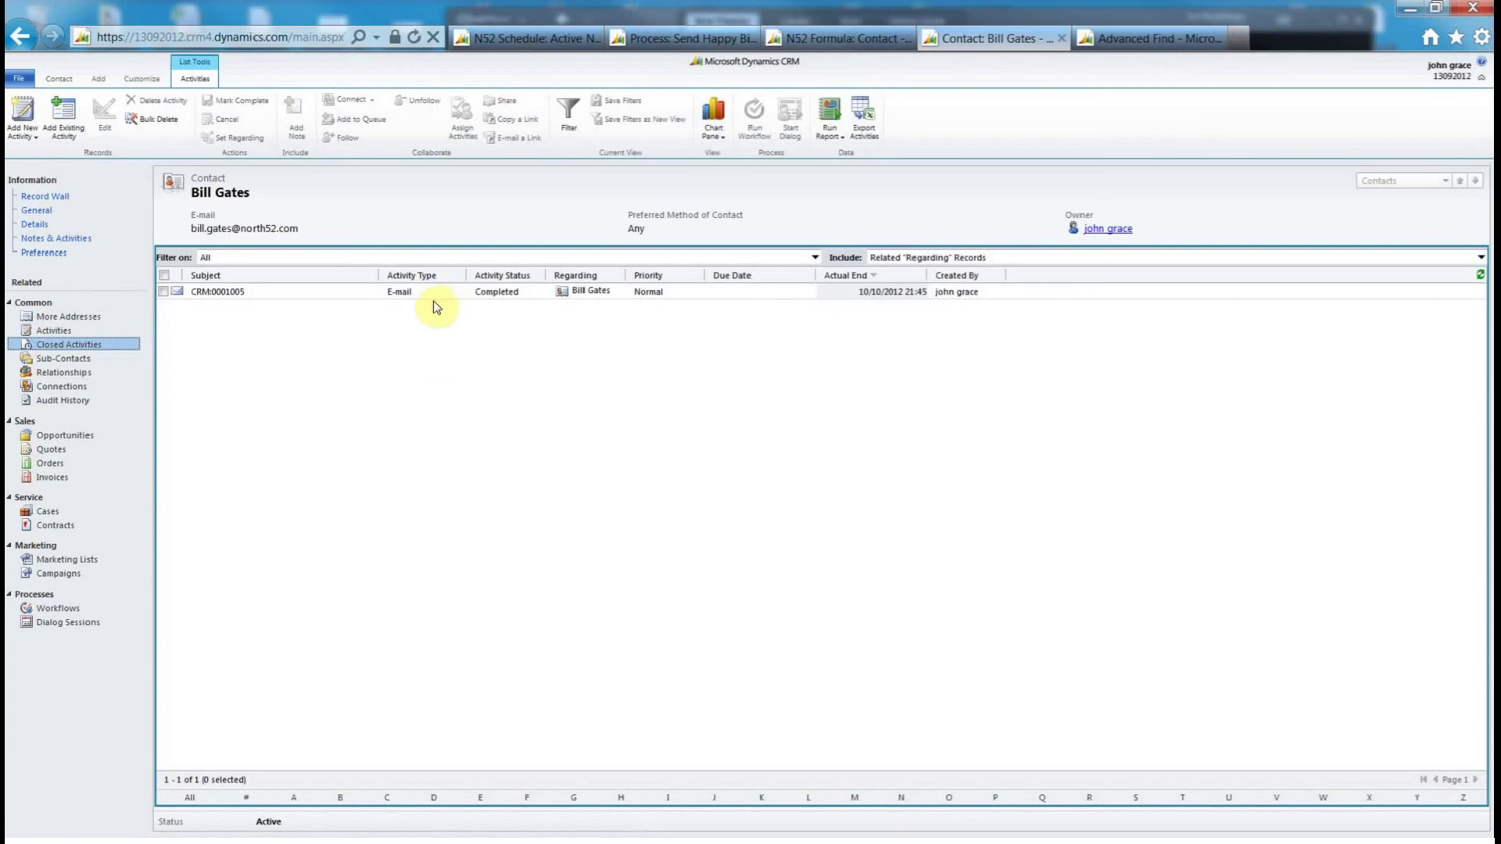
pyautogui.doubleClick(439, 295)
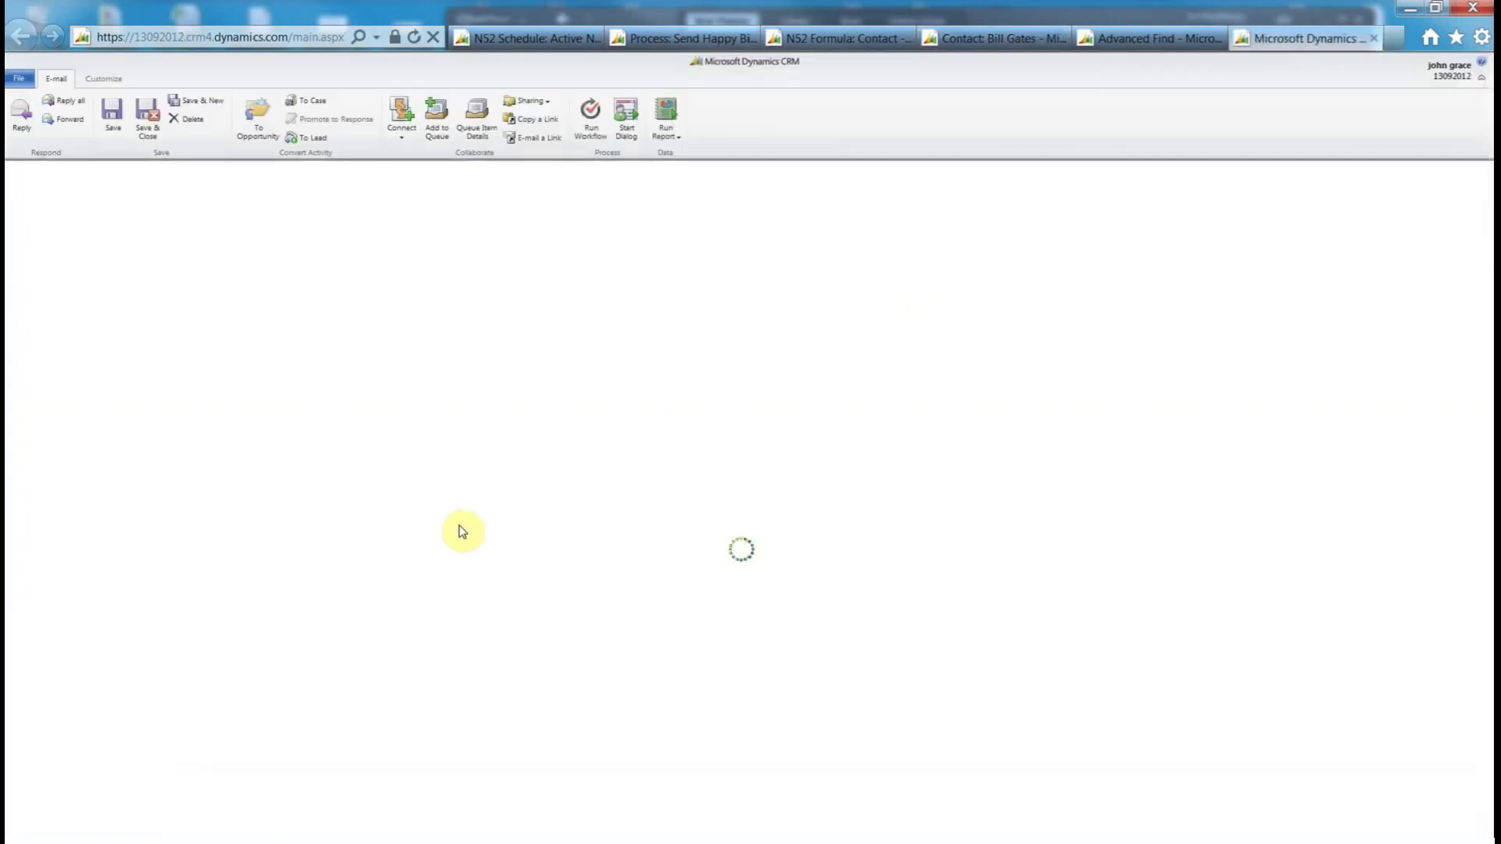